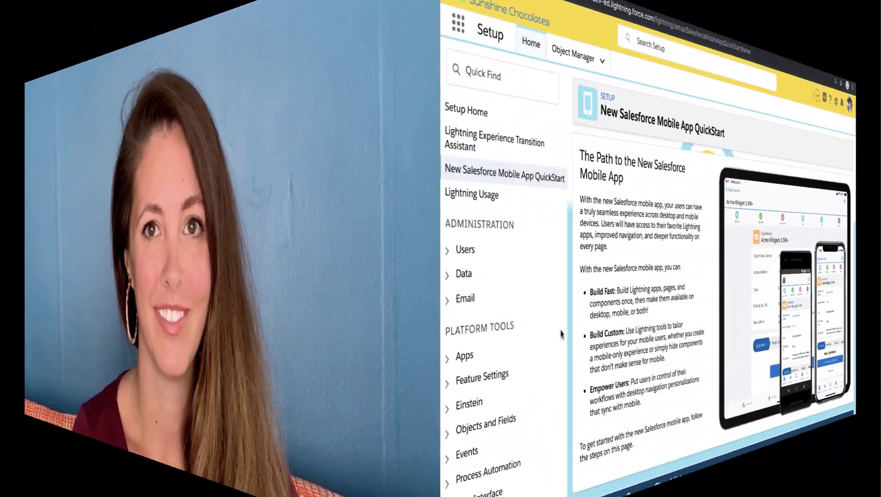
scroll(155, 322, down, 1)
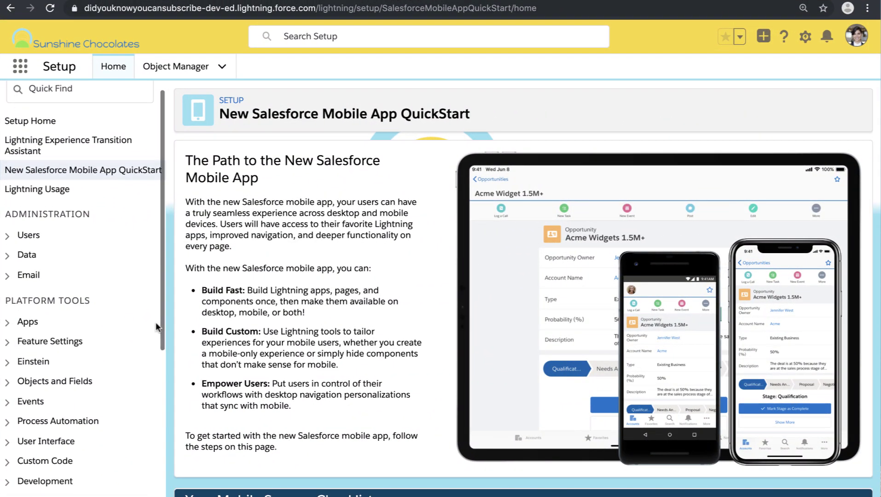
scroll(190, 336, down, 1)
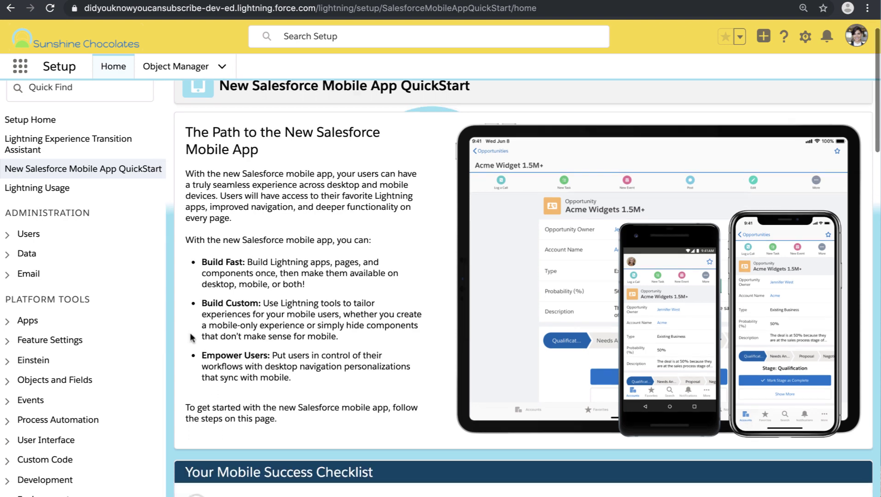
scroll(190, 337, down, 2)
scroll(190, 337, down, 1)
scroll(191, 337, down, 2)
scroll(190, 334, down, 1)
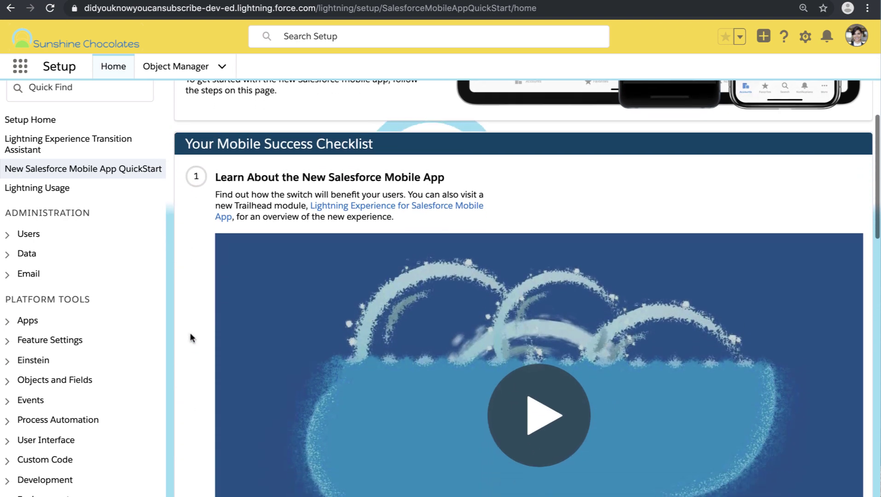
scroll(189, 333, down, 2)
scroll(190, 334, down, 1)
scroll(190, 332, down, 1)
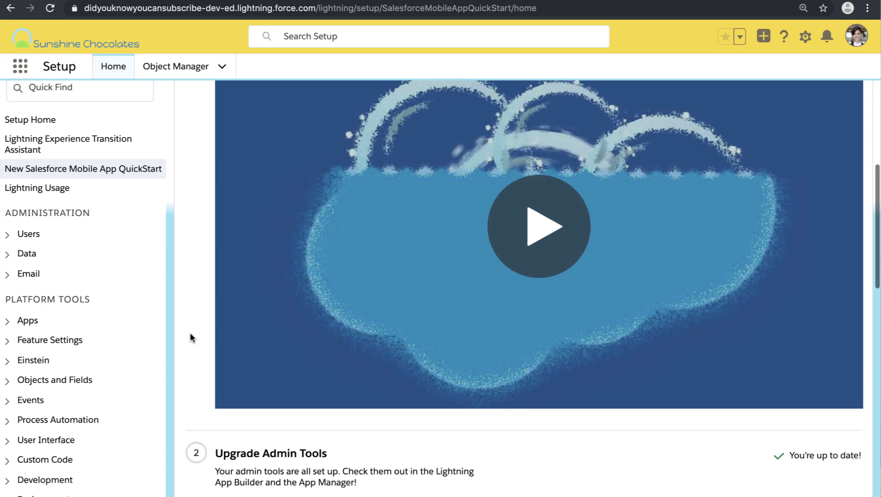
scroll(190, 333, down, 1)
scroll(190, 333, down, 1)
scroll(191, 332, down, 1)
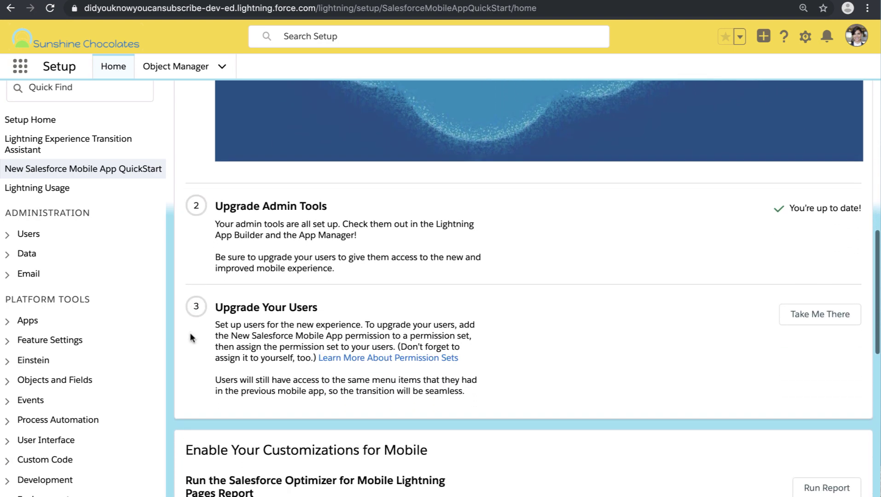
scroll(190, 333, down, 1)
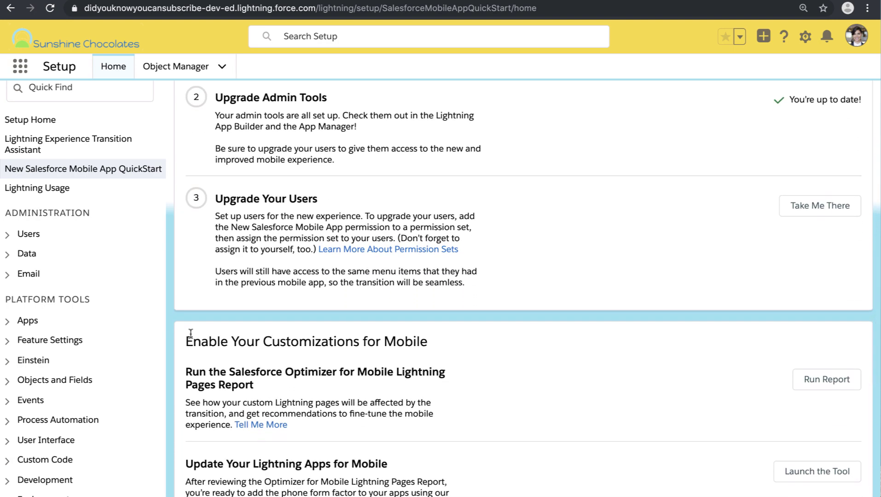
scroll(190, 334, down, 2)
scroll(190, 334, down, 2)
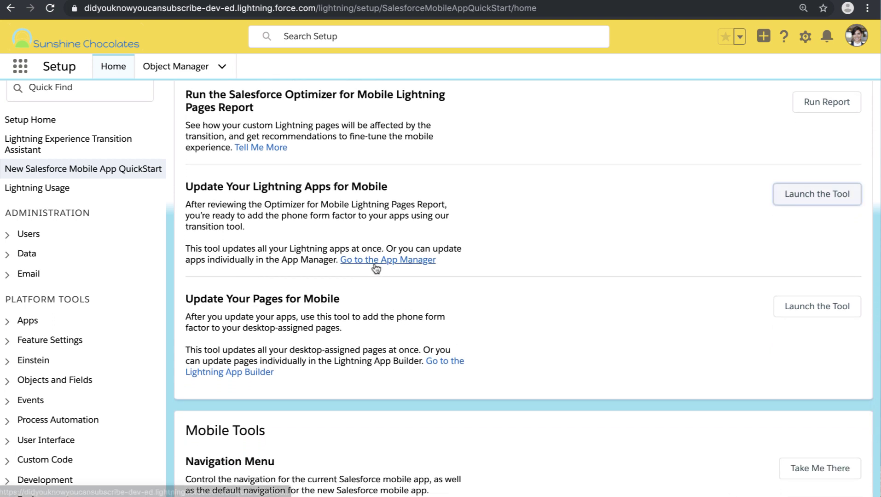
Step: Open the existing Account Record Page for editing in the Lightning App Builder
click(251, 373)
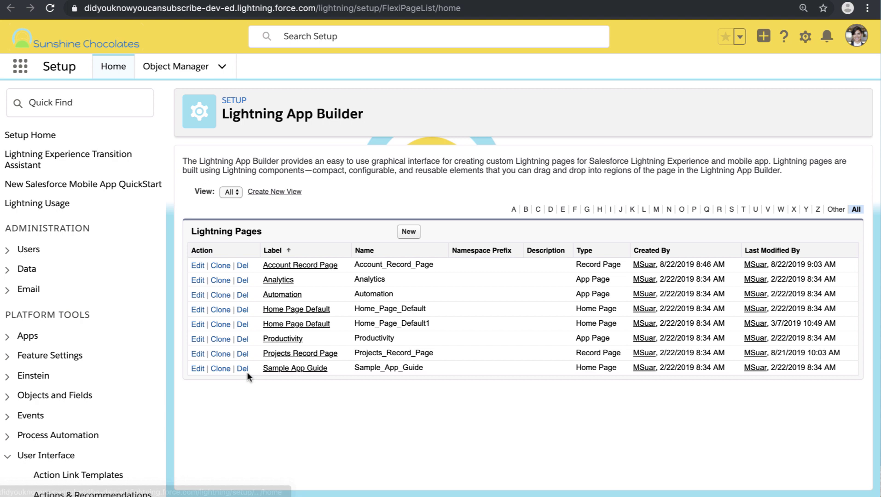
click(198, 268)
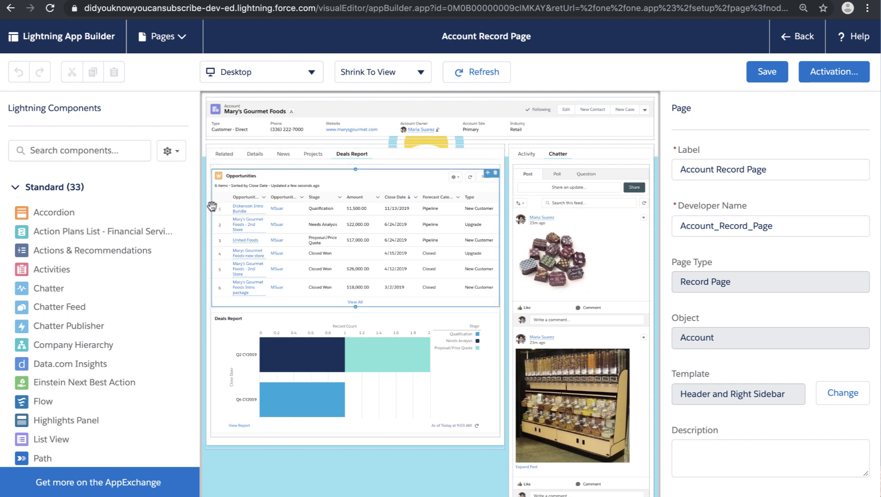
Step: Review the Account page's Related, Details, Projects and Deals Report tabs
click(225, 159)
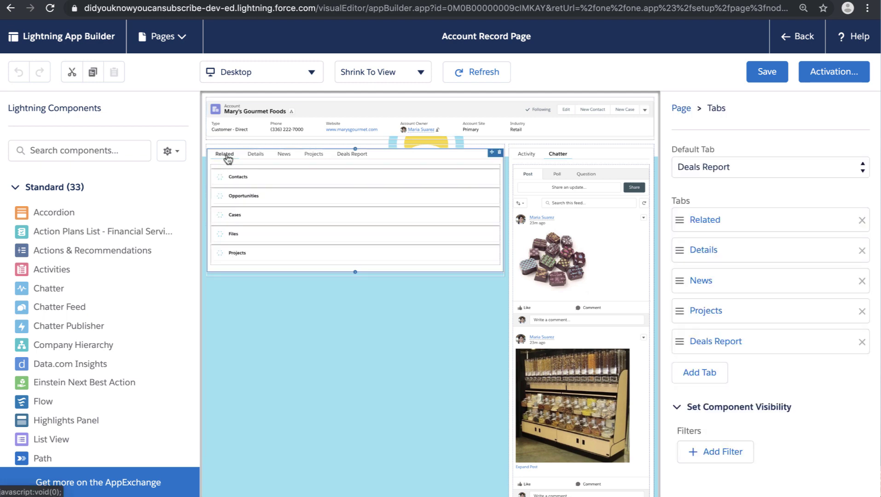
click(256, 158)
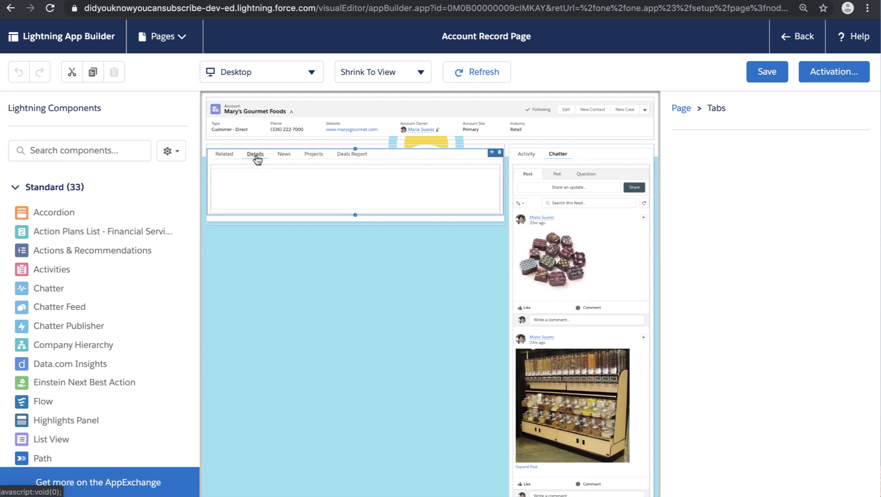
click(314, 155)
click(349, 156)
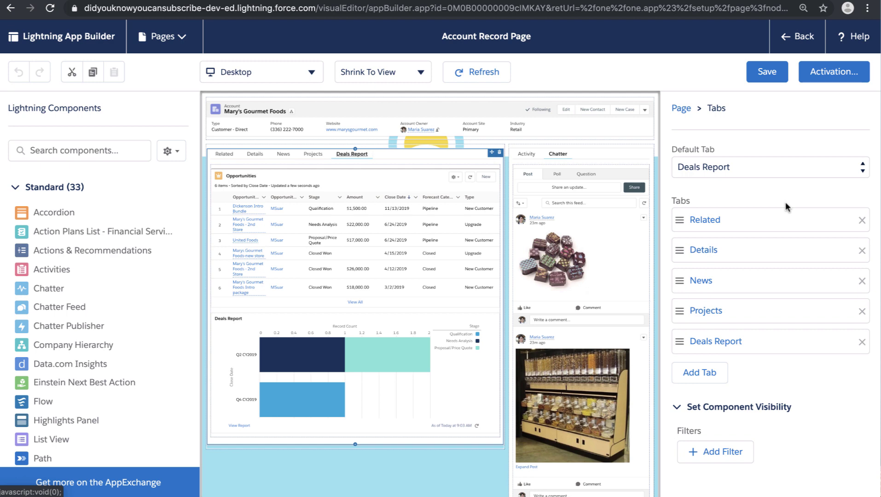
Step: Inspect the Opportunities list and Deals Report chart settings, then bring up the Pages menu
click(480, 249)
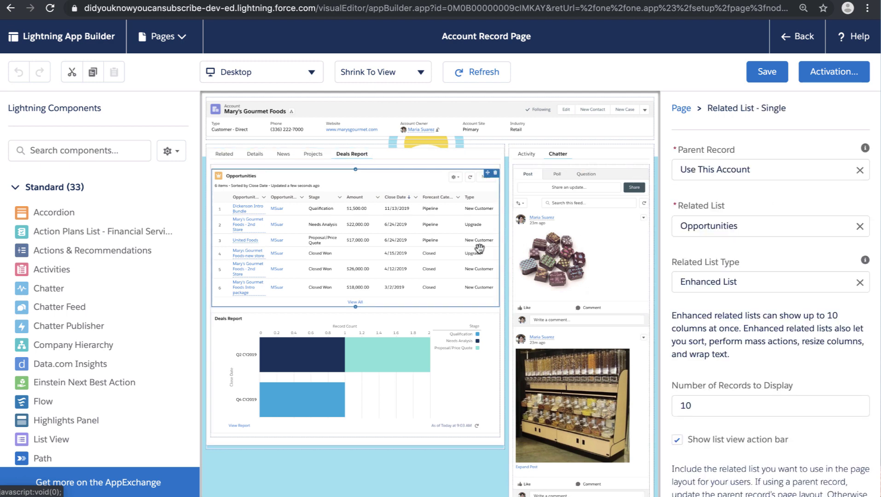
click(469, 371)
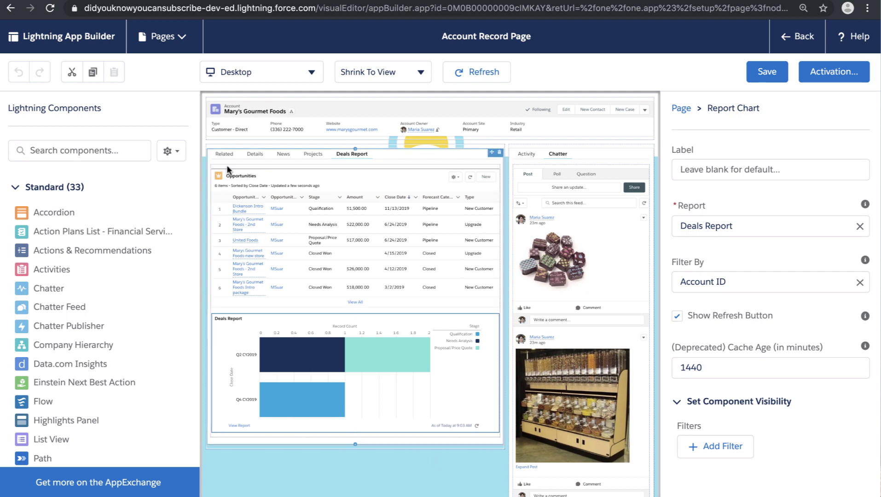
click(182, 43)
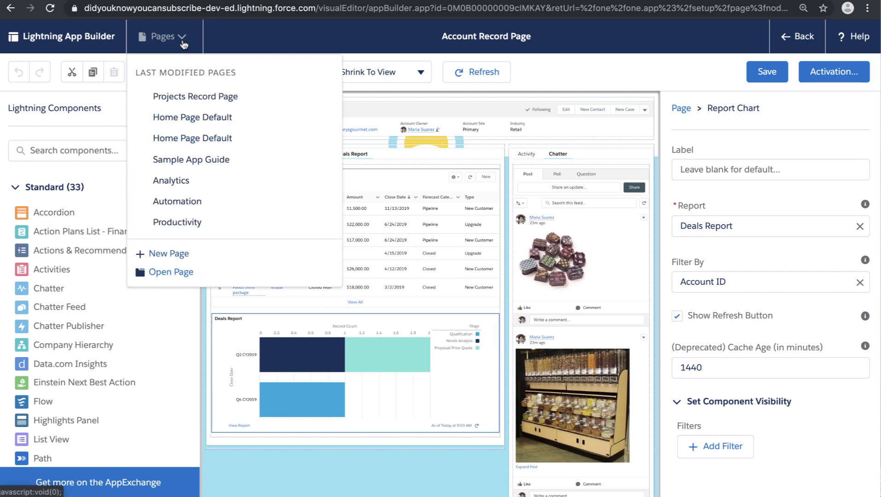
Step: Start a new Record Page labelled Mobile Account Page with Object set to Account
click(171, 260)
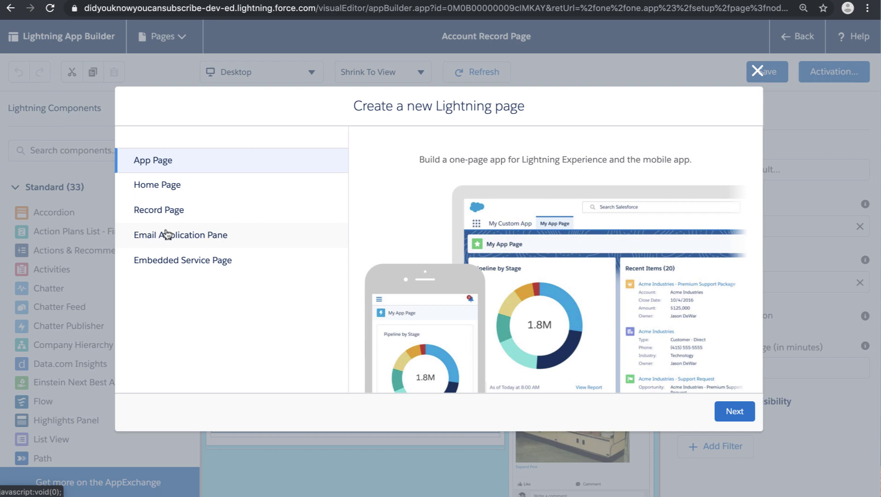
click(167, 215)
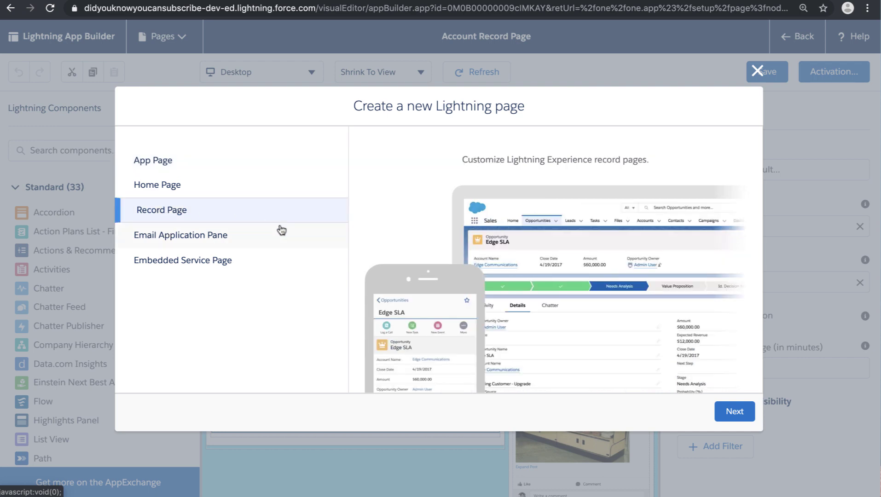
click(733, 412)
text(Mobile Account Page)
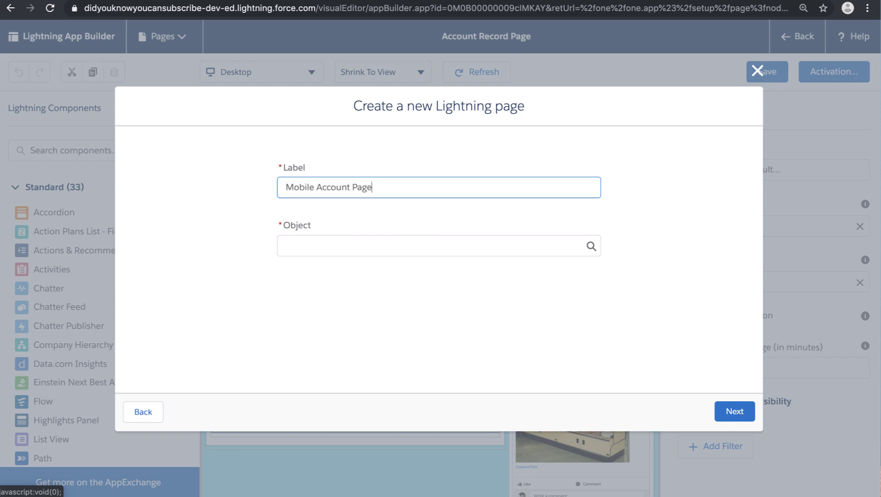
key(Tab)
text(ac)
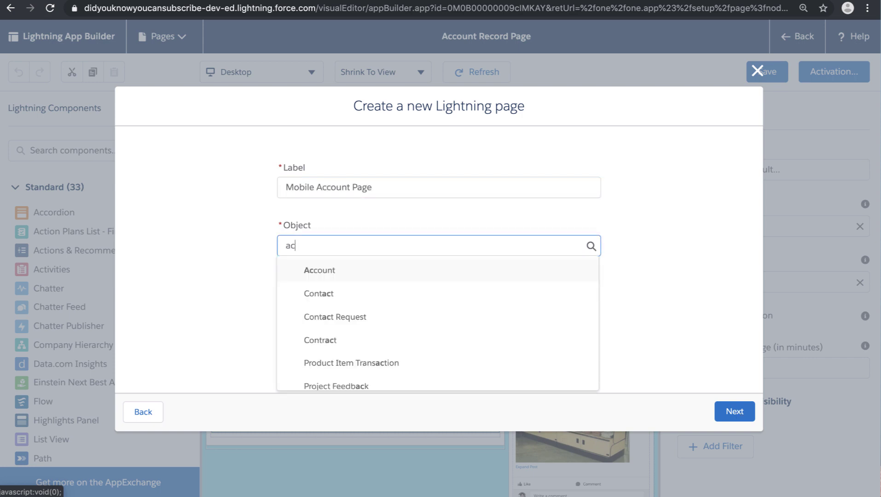
text(c)
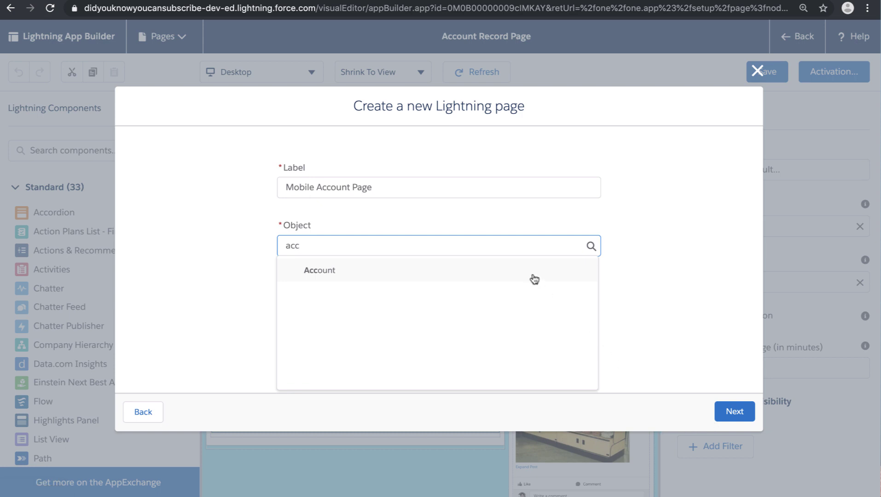
click(534, 279)
click(731, 414)
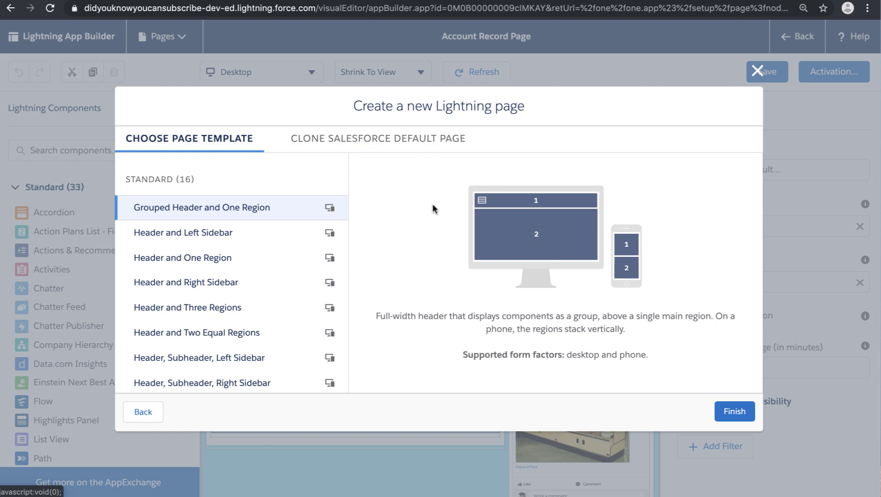
Step: Clone the Account Grouped View Default Salesforce page and finish creating the page
click(397, 149)
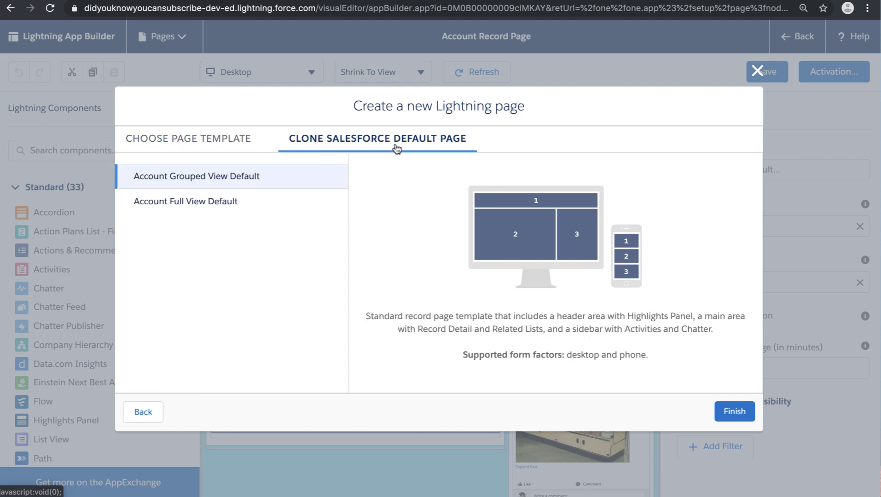
click(279, 204)
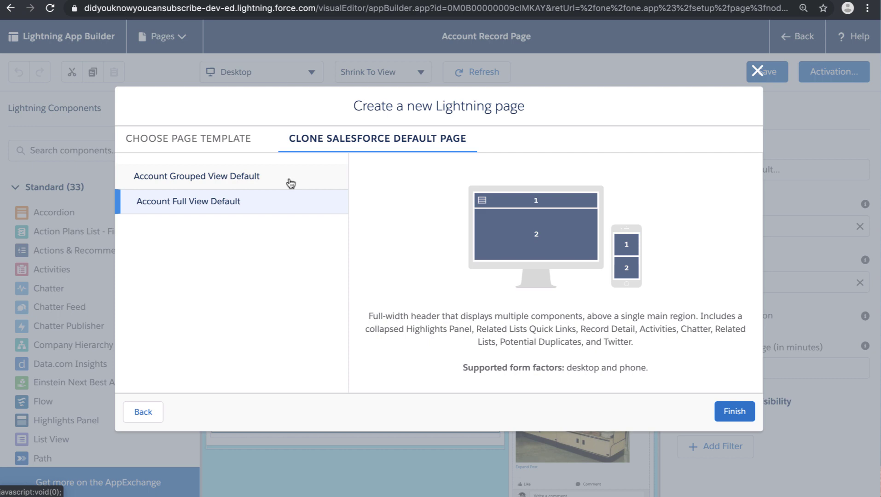
click(289, 183)
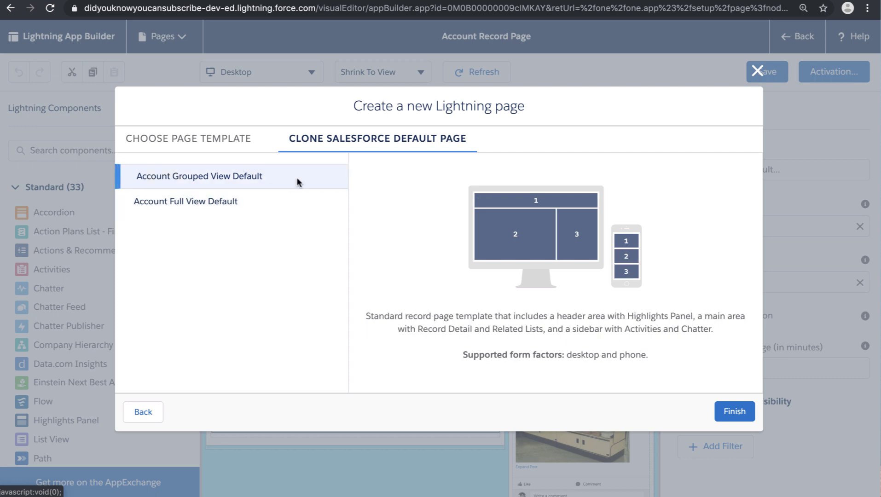
click(733, 410)
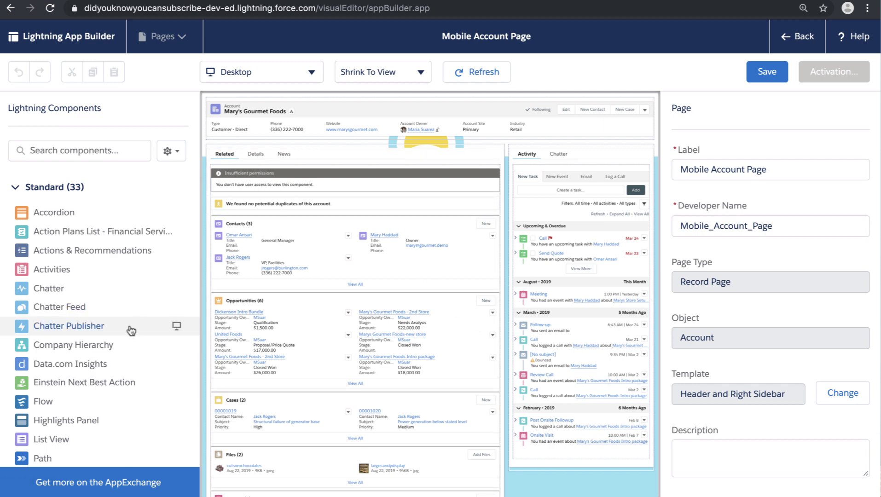
scroll(131, 330, down, 1)
scroll(130, 330, down, 1)
scroll(131, 330, down, 2)
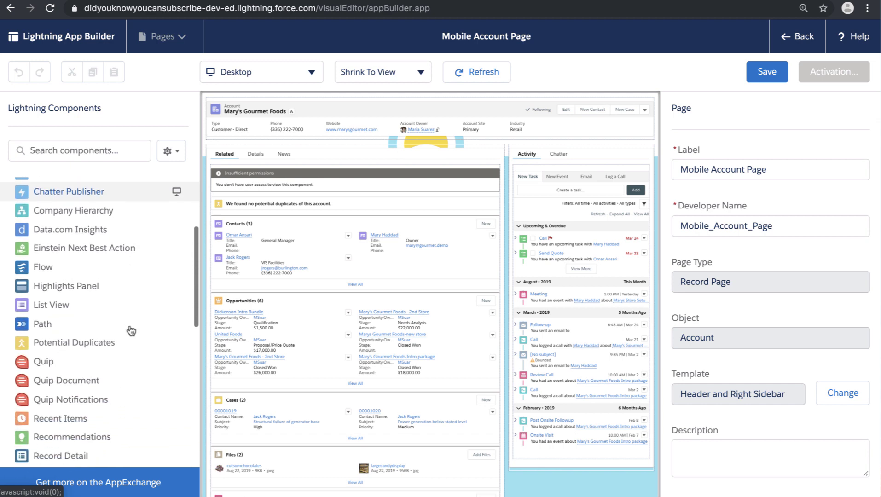
scroll(131, 330, down, 1)
scroll(131, 330, down, 2)
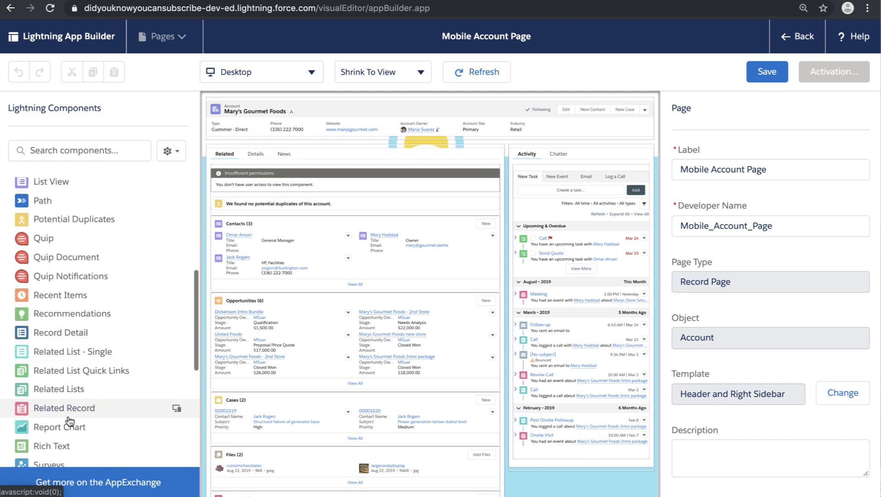
Step: Add a Report Chart showing Deals Report, filtered by Account ID, atop the right sidebar
drag(66, 432, 603, 153)
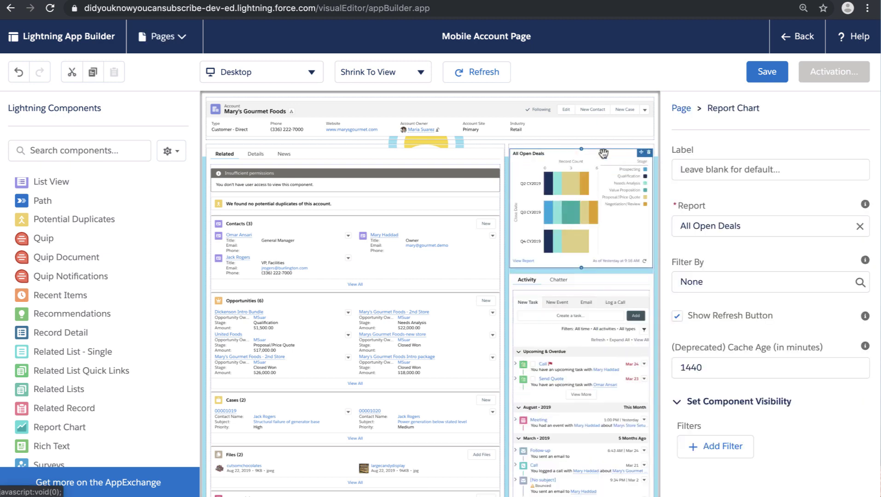
click(763, 228)
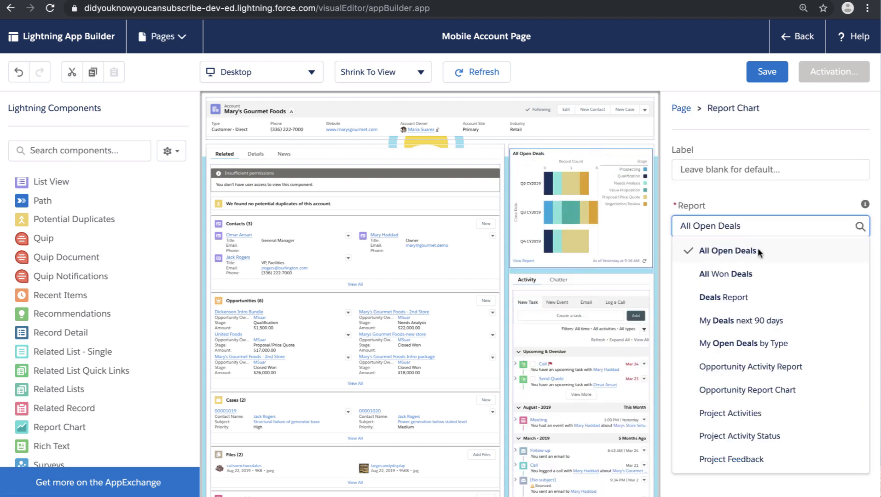
click(750, 295)
click(733, 281)
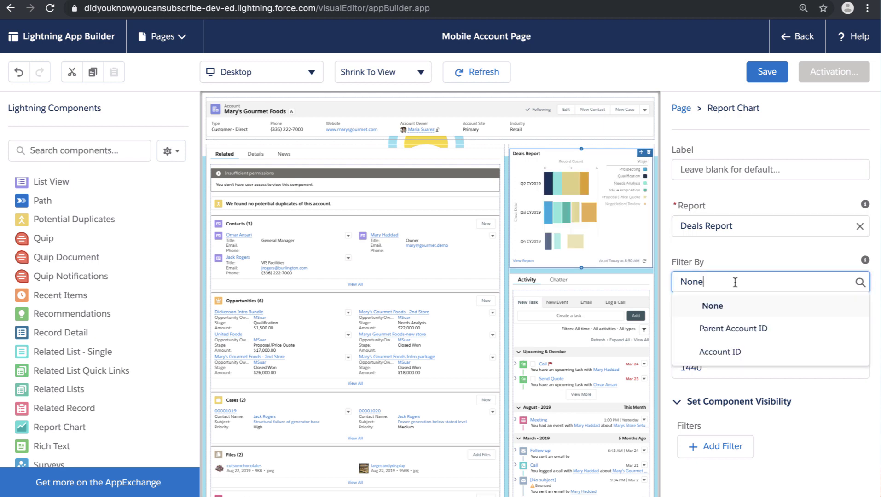
click(729, 348)
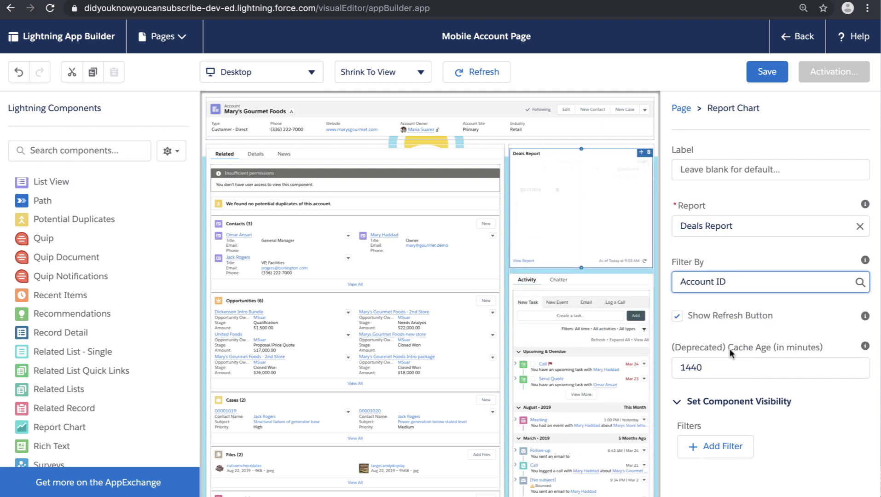
mouse_move(407, 410)
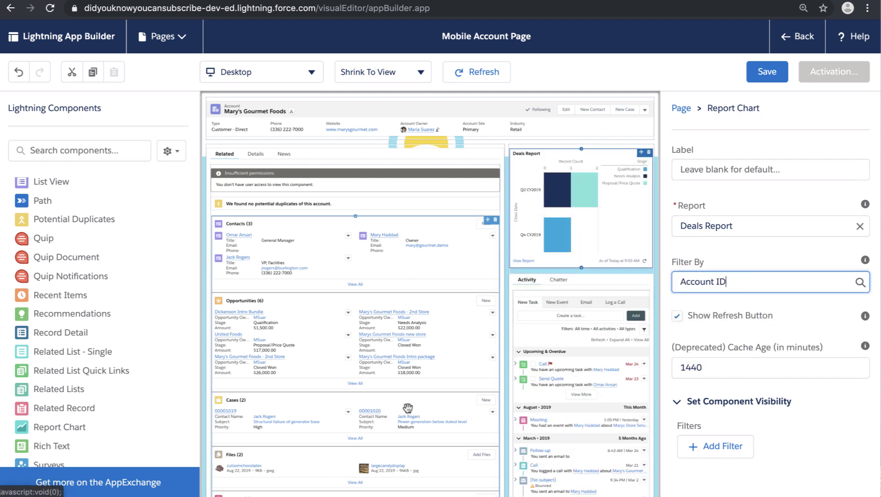
scroll(68, 393, down, 2)
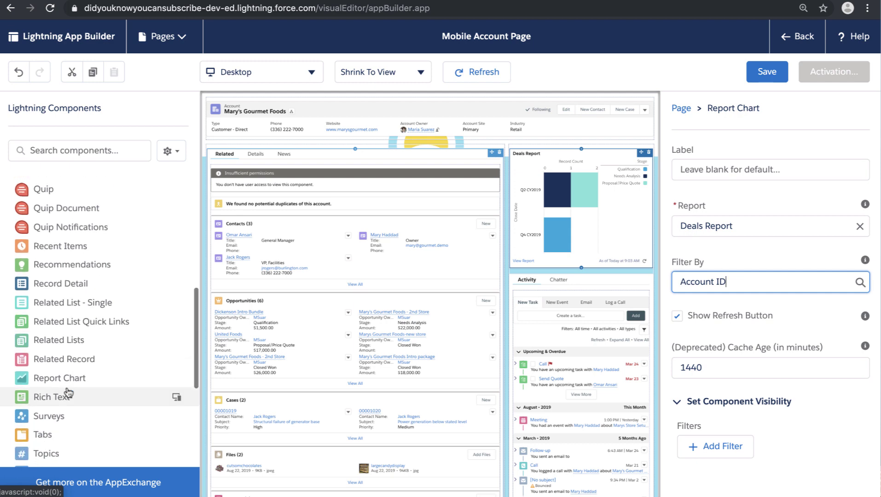
click(59, 347)
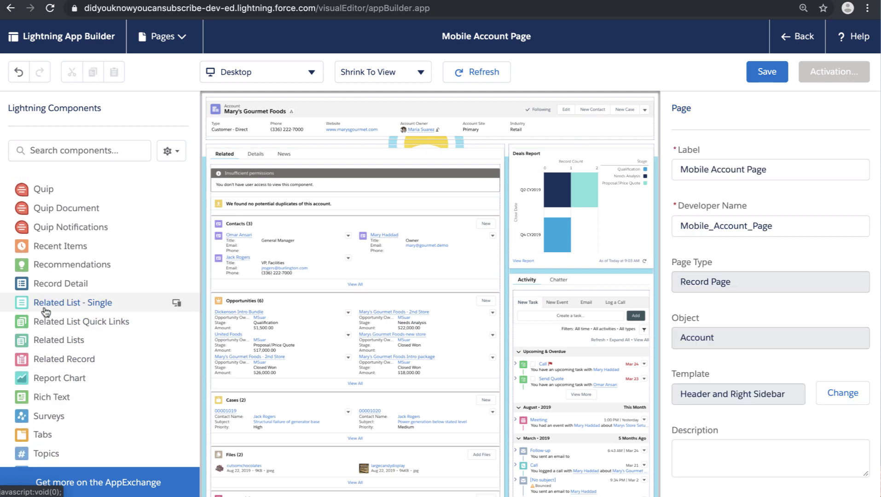
Step: Add a Related List - Single showing Opportunities below the Deals Report chart
drag(44, 307, 534, 269)
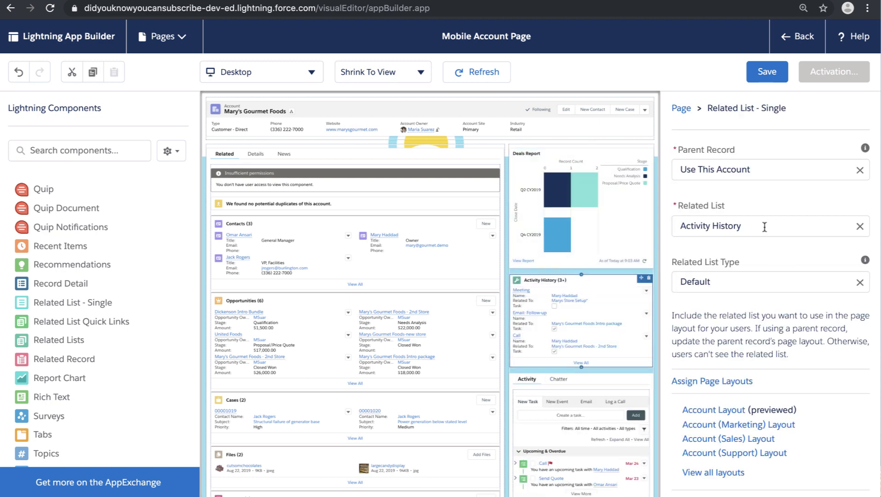
click(763, 226)
drag(764, 227, 664, 230)
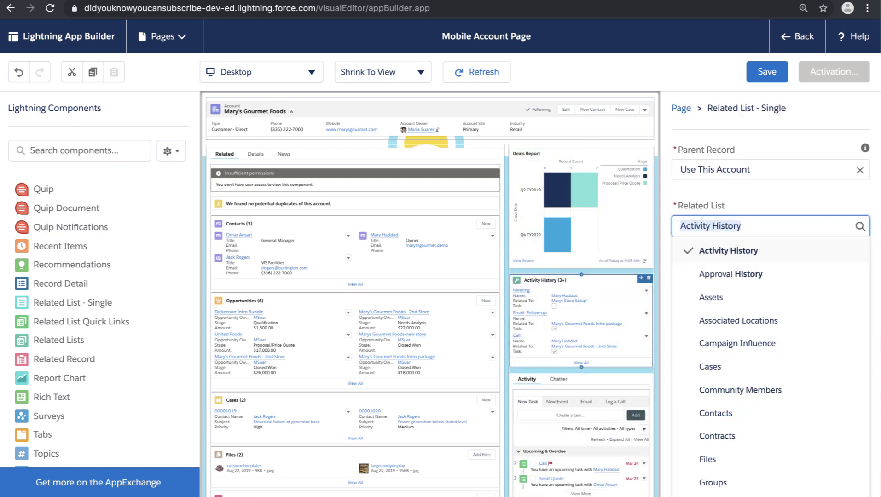
text(opp)
click(711, 273)
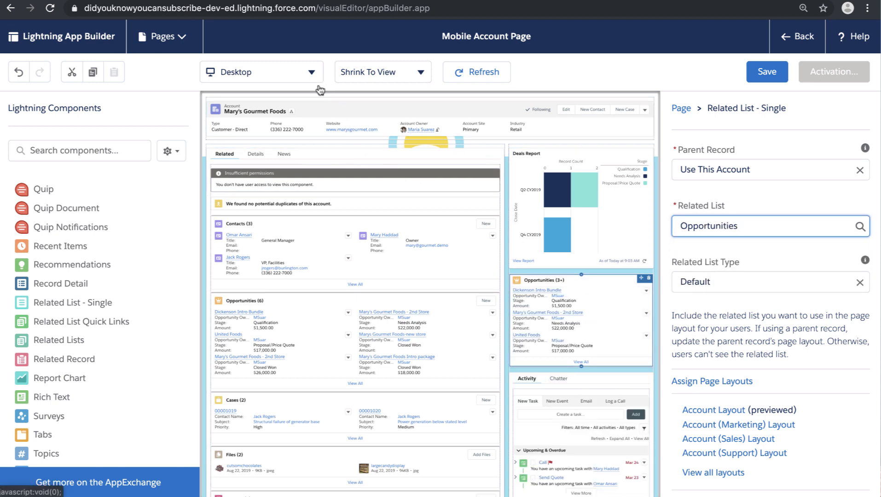
click(306, 76)
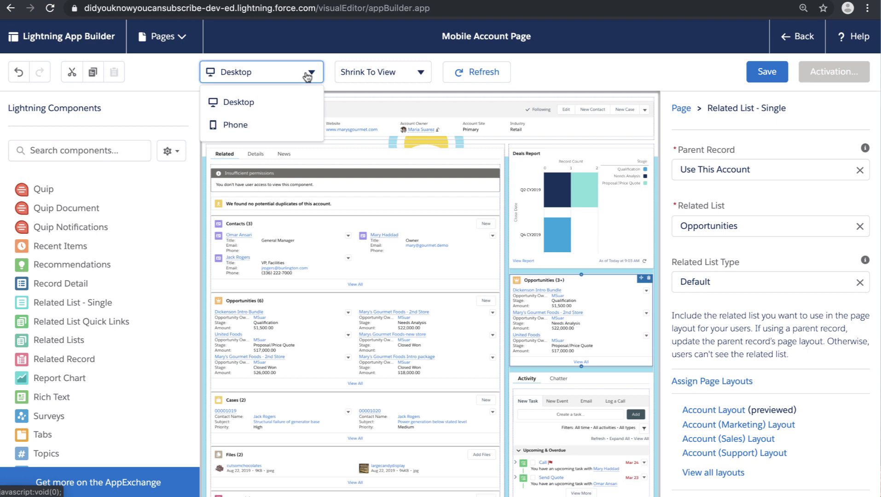
Step: Preview as Phone and move Opportunities up between the Deals Report chart and Related
click(276, 127)
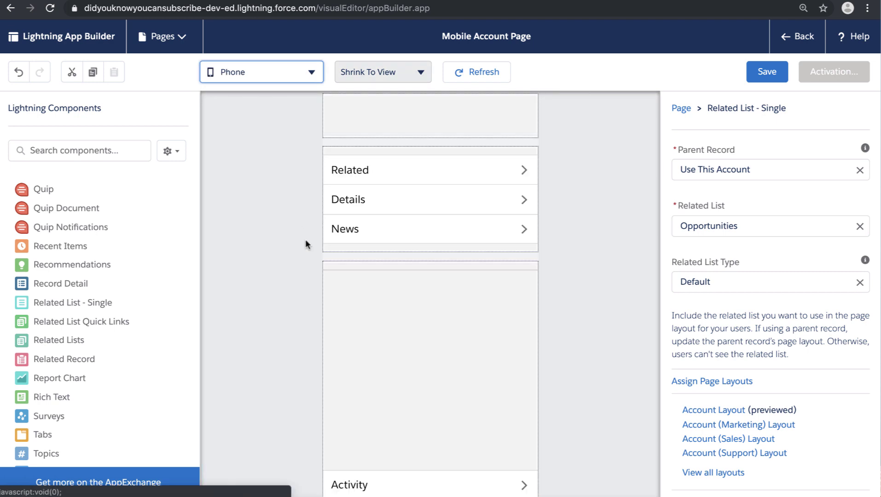
scroll(383, 246, up, 2)
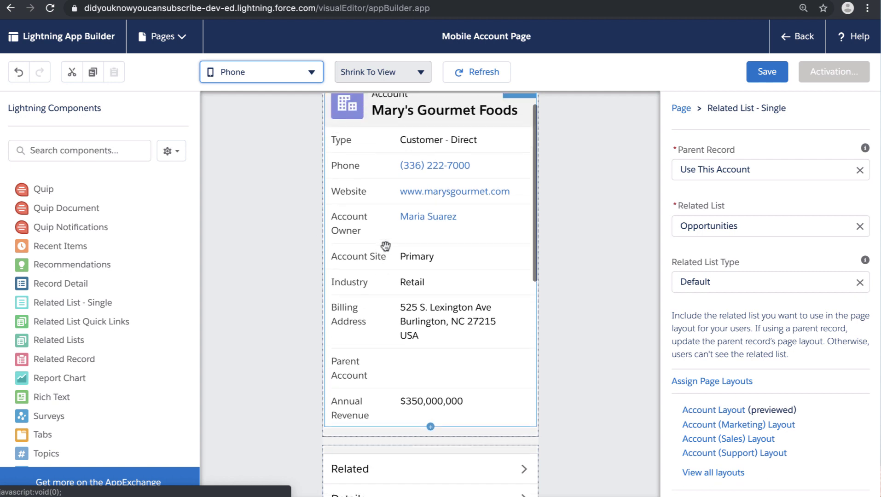
scroll(383, 246, down, 2)
scroll(383, 246, down, 1)
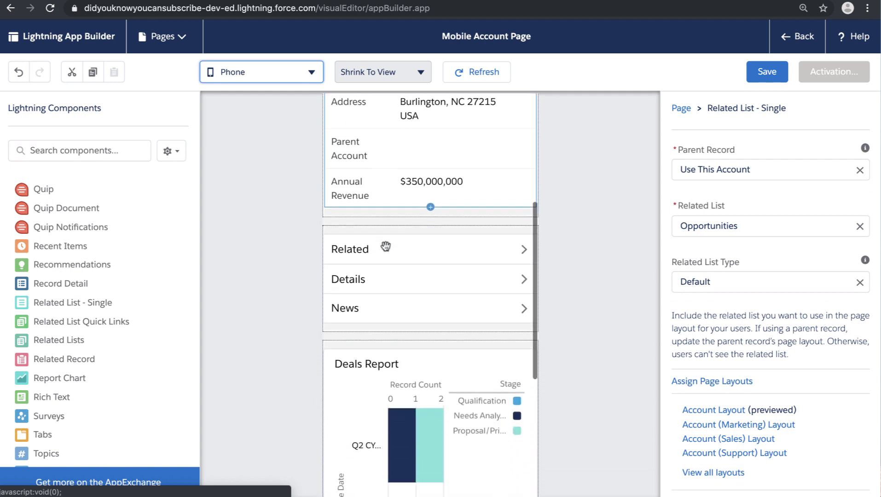
scroll(384, 248, down, 2)
scroll(386, 250, down, 1)
scroll(386, 250, down, 1)
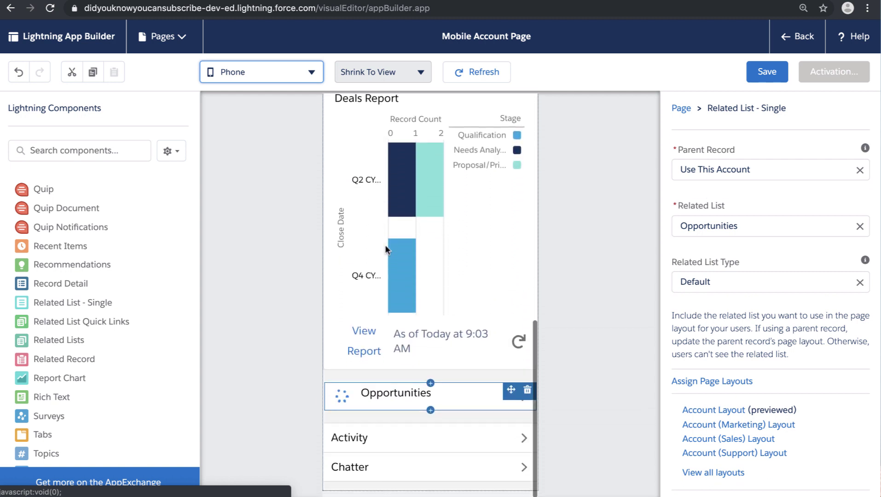
click(386, 251)
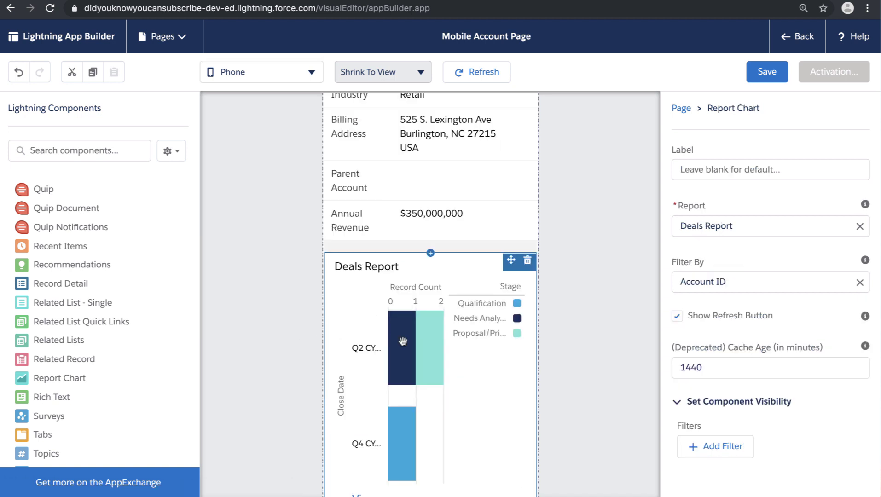
scroll(403, 343, down, 2)
scroll(404, 341, down, 2)
drag(394, 392, 387, 249)
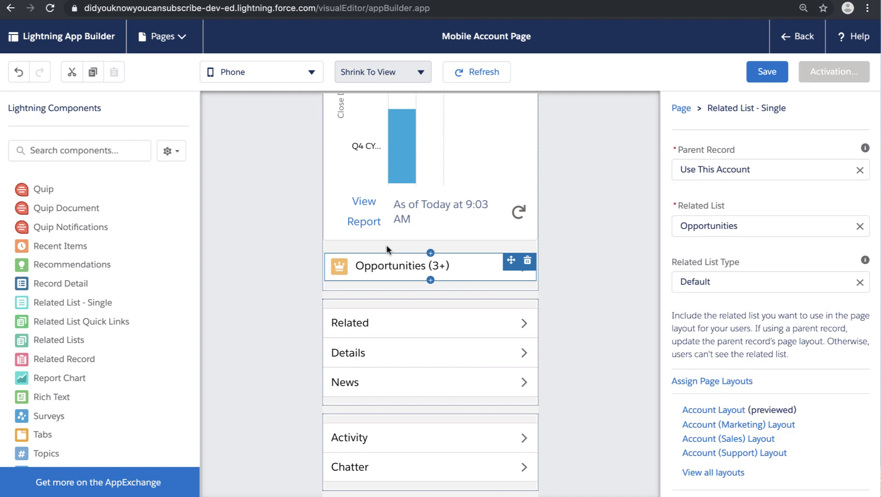
scroll(416, 280, up, 2)
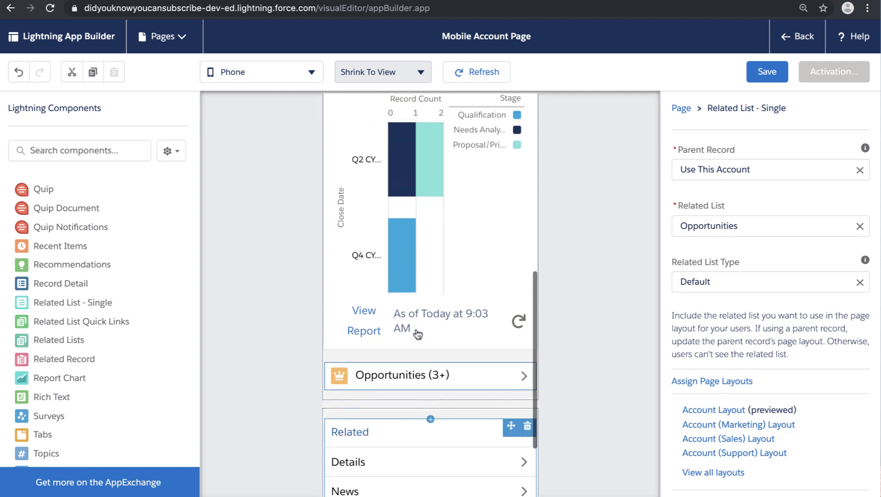
scroll(416, 303, up, 1)
scroll(415, 333, up, 1)
scroll(416, 333, up, 1)
scroll(416, 333, up, 1)
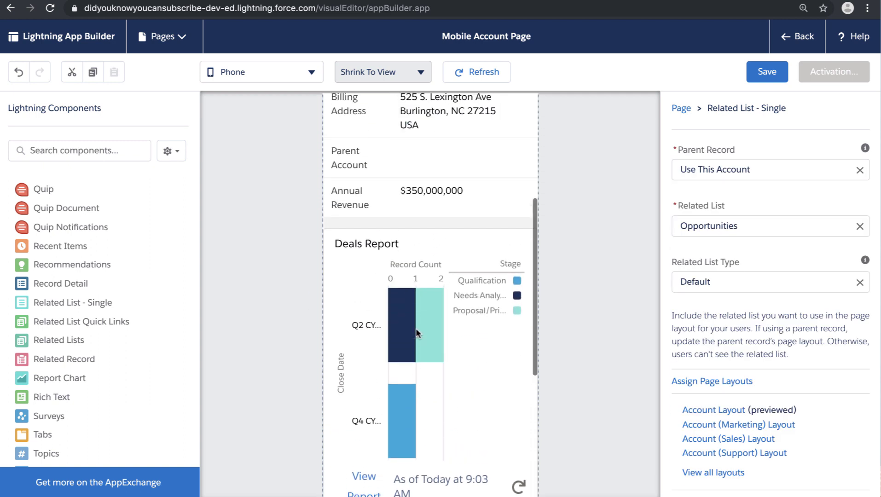
scroll(416, 333, up, 1)
scroll(416, 334, up, 2)
scroll(415, 328, up, 1)
scroll(415, 328, up, 2)
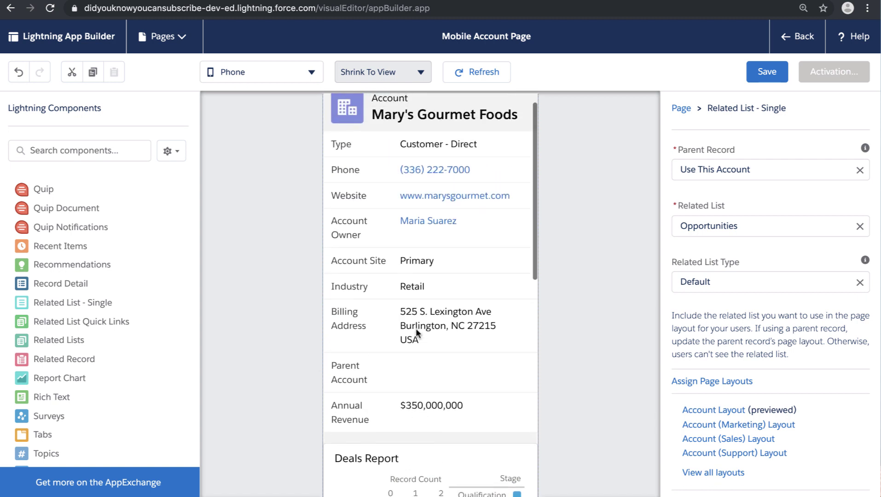
scroll(416, 329, down, 3)
scroll(416, 328, down, 2)
scroll(415, 328, down, 3)
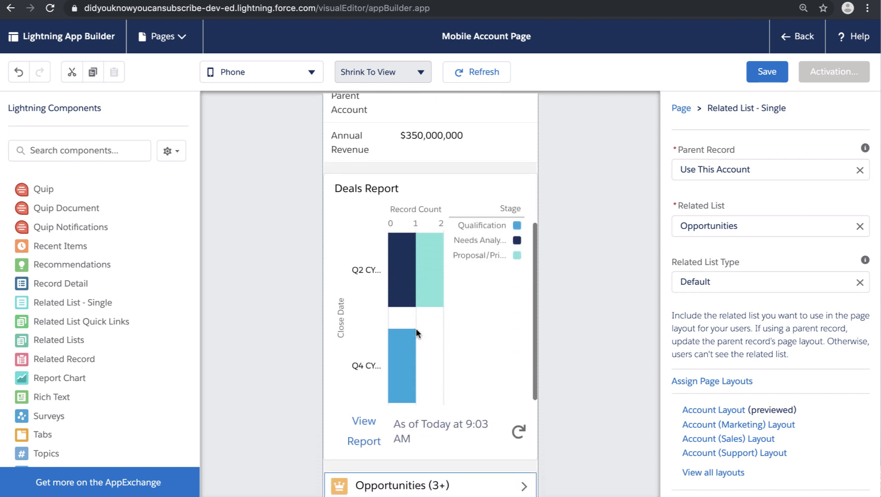
scroll(103, 378, down, 4)
scroll(98, 374, down, 3)
scroll(98, 375, down, 1)
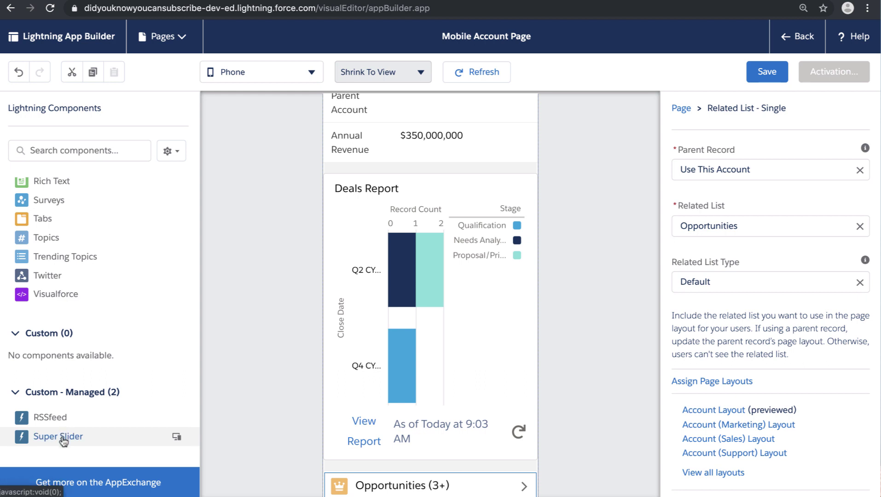
Step: Add a Super Slider image slider above Deals Report with automatic scrolling turned off
drag(62, 440, 440, 186)
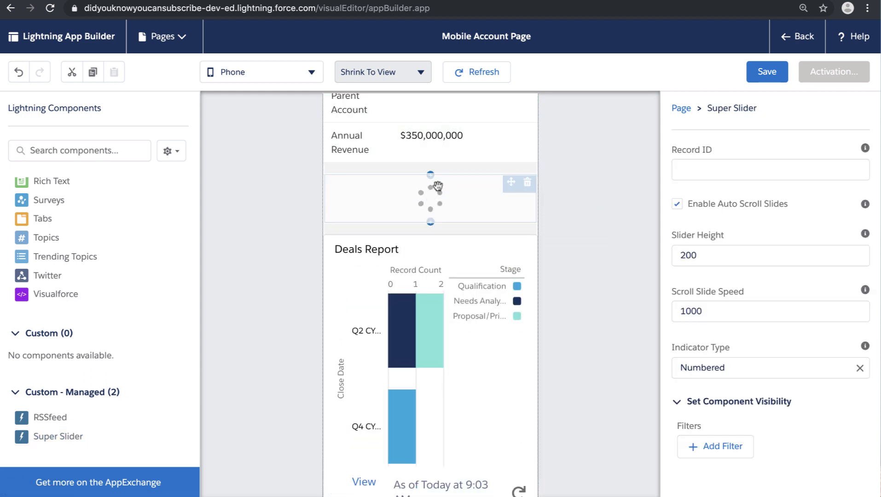
click(678, 203)
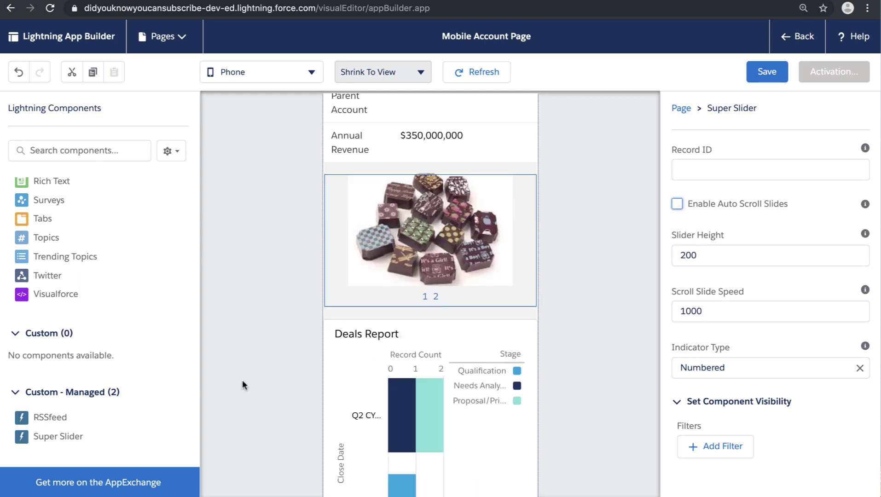
scroll(399, 364, down, 3)
scroll(400, 363, down, 2)
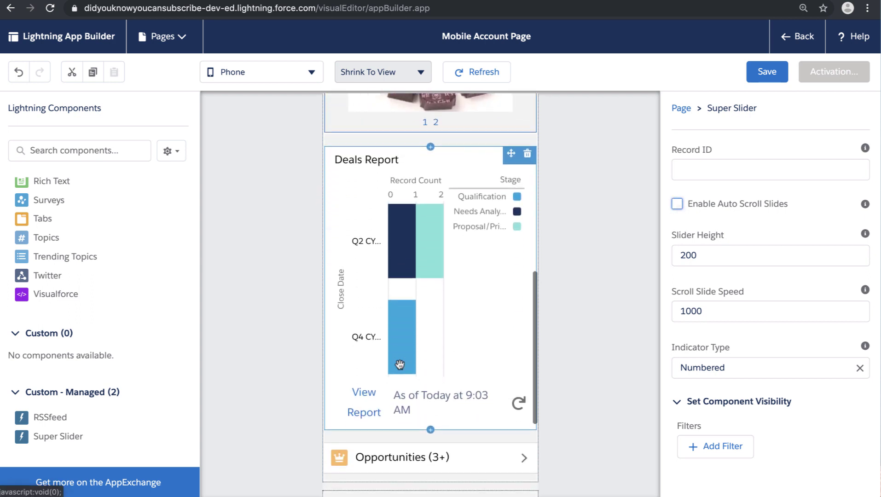
scroll(399, 365, down, 2)
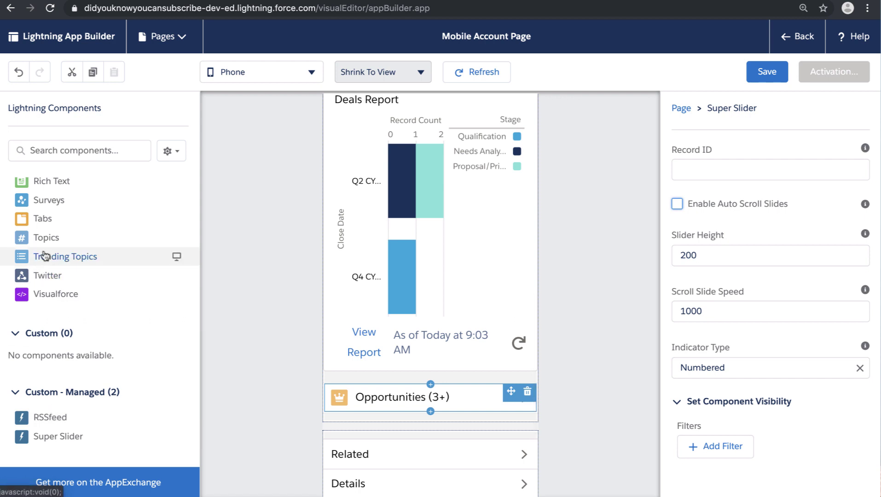
scroll(45, 256, up, 2)
scroll(45, 256, up, 1)
scroll(45, 255, up, 2)
scroll(44, 256, up, 1)
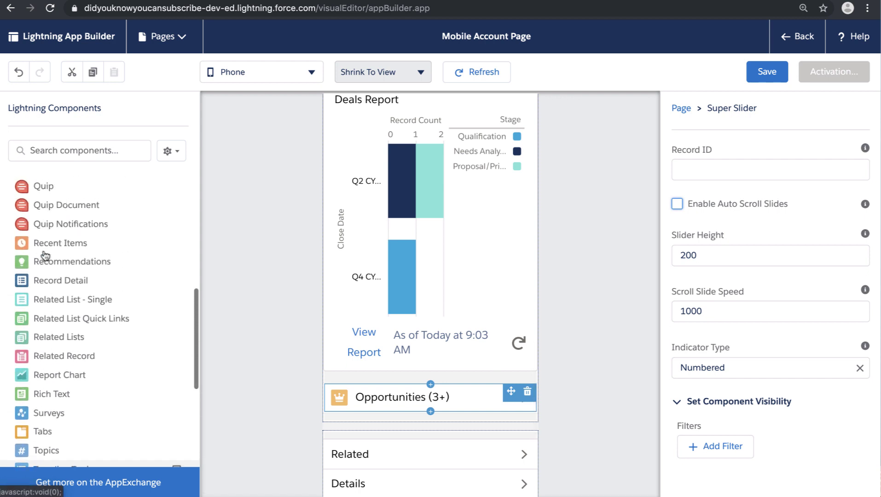
scroll(45, 255, up, 2)
scroll(43, 251, up, 1)
scroll(44, 246, up, 1)
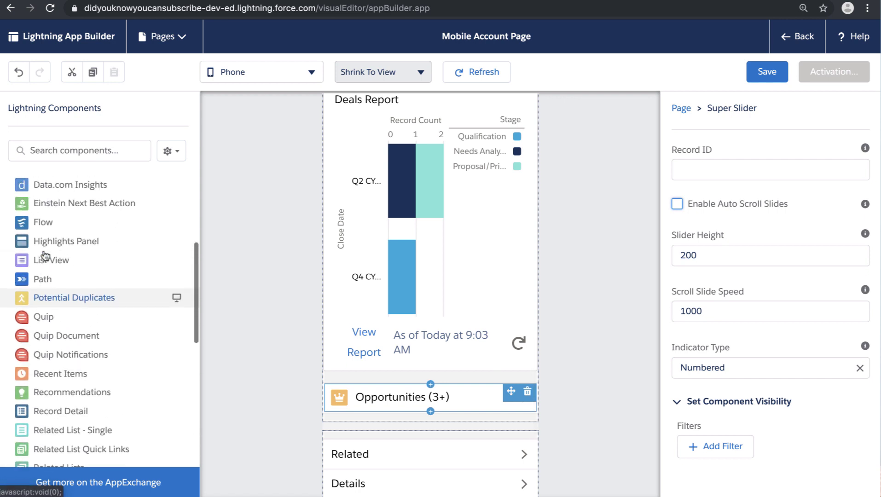
scroll(43, 243, up, 1)
Step: Place the ExecAccountFeedback flow below Opportunities, passing the record ID into curAccount
drag(42, 250, 371, 426)
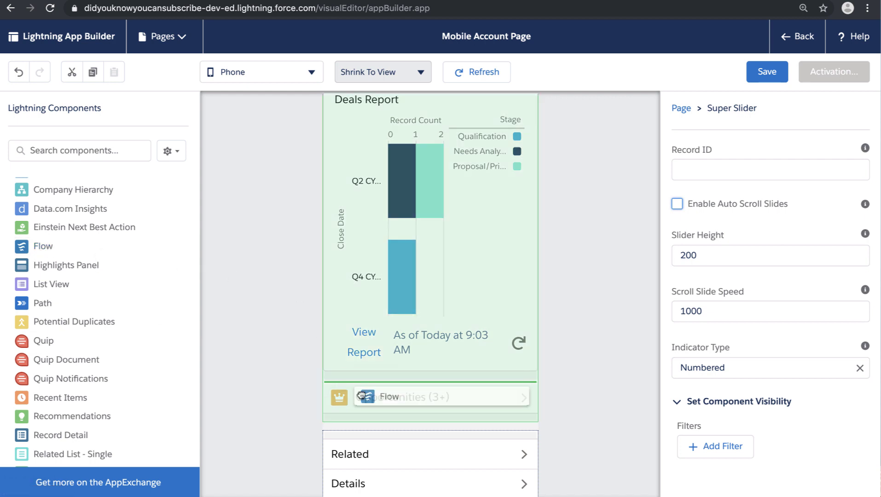
scroll(371, 425, down, 1)
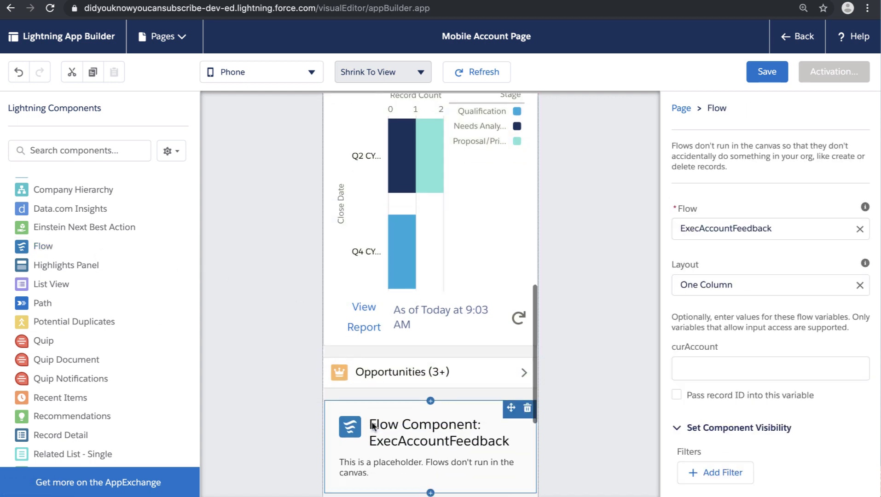
scroll(372, 425, down, 3)
scroll(371, 426, down, 1)
scroll(371, 427, down, 2)
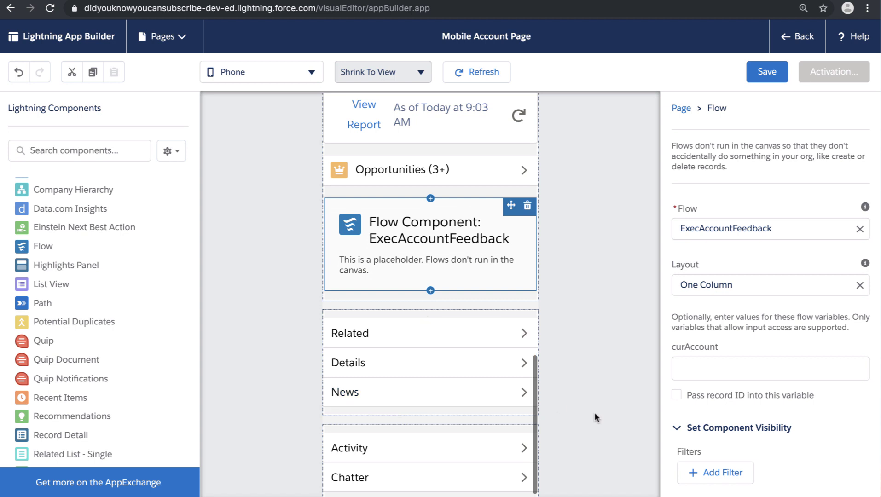
click(676, 394)
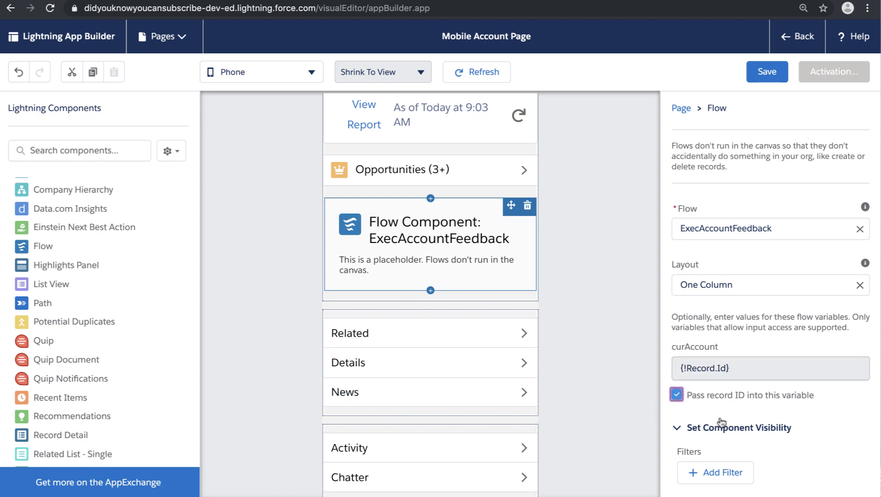
Step: Add an advanced visibility filter on the flow based on the current User
click(717, 473)
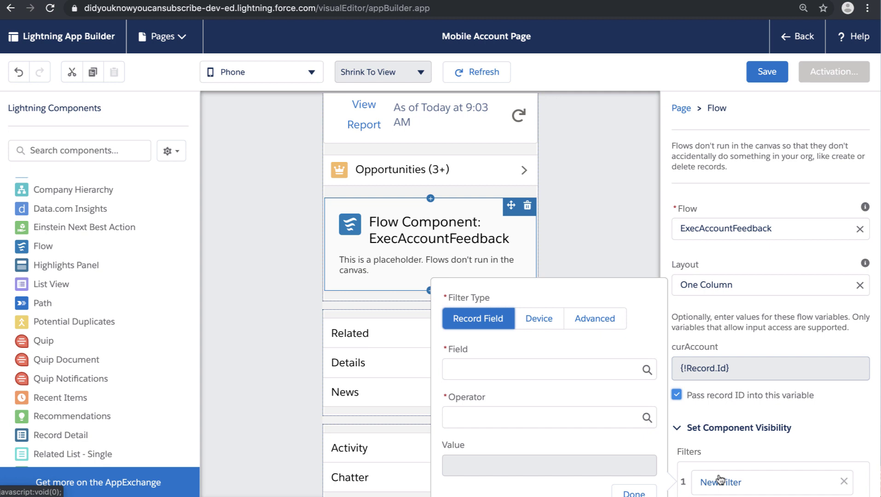
click(595, 323)
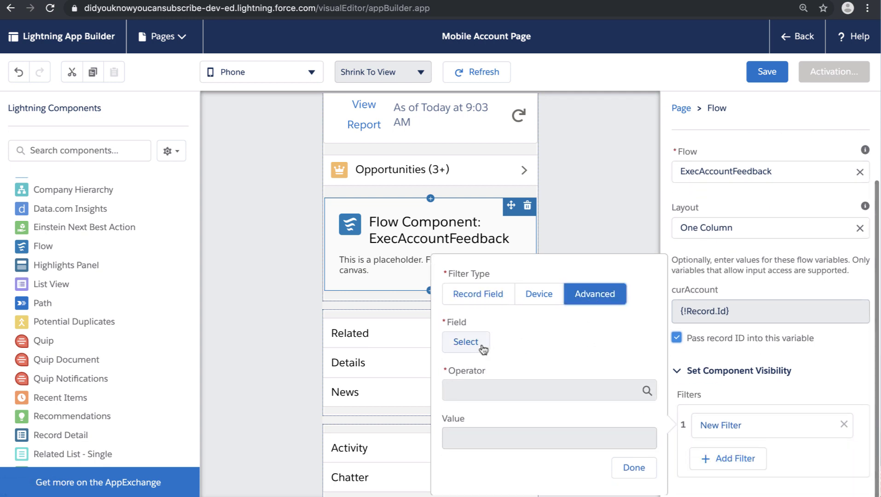
click(480, 347)
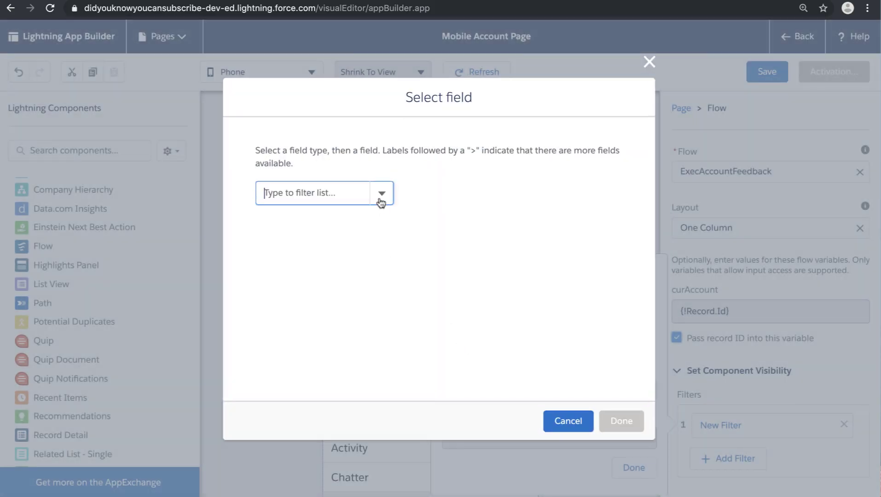
click(380, 199)
click(375, 280)
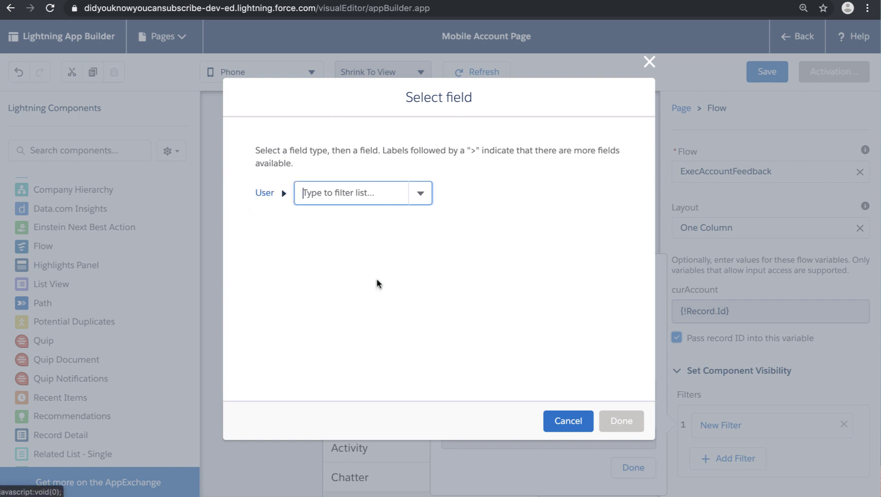
click(419, 198)
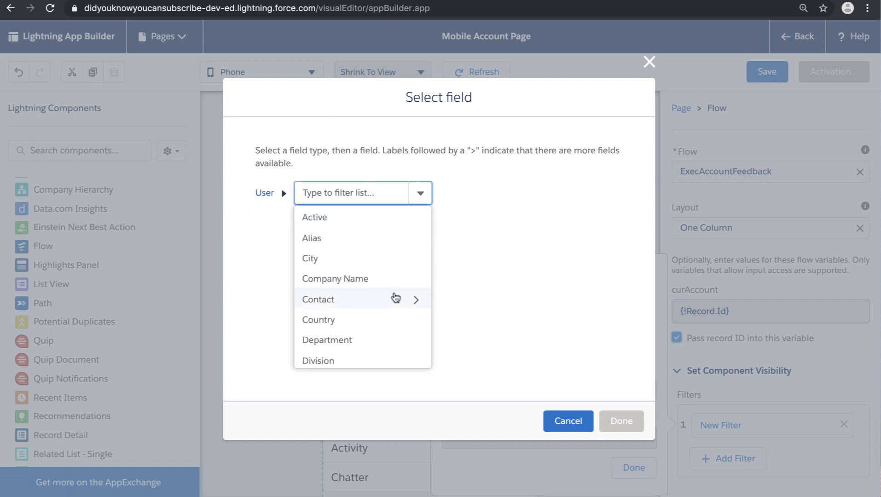
scroll(393, 298, down, 2)
scroll(394, 298, down, 2)
scroll(395, 297, down, 2)
scroll(395, 297, down, 2)
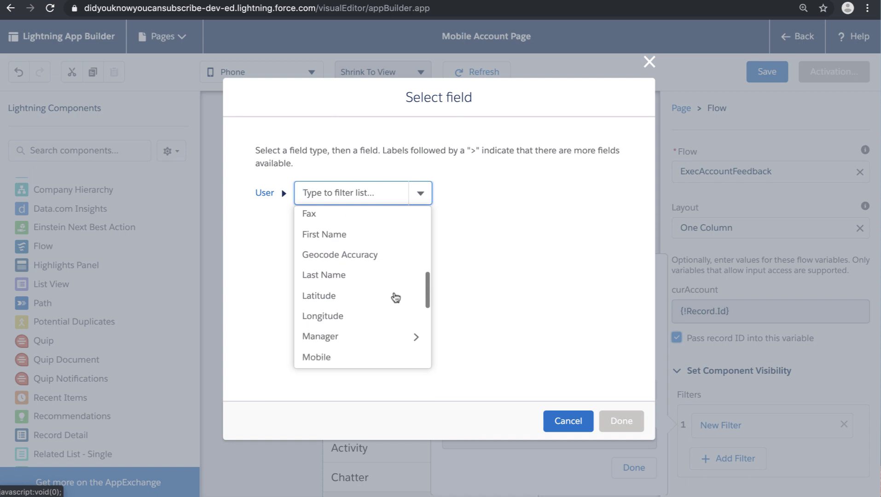
scroll(393, 298, down, 2)
scroll(395, 298, down, 1)
scroll(396, 297, down, 1)
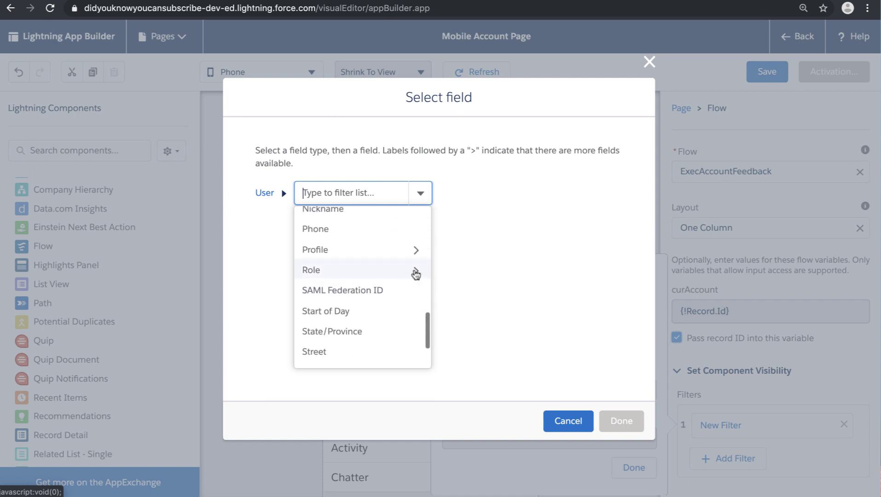
Step: Complete the filter as User > Role > Name Contains Executive
click(414, 273)
click(454, 202)
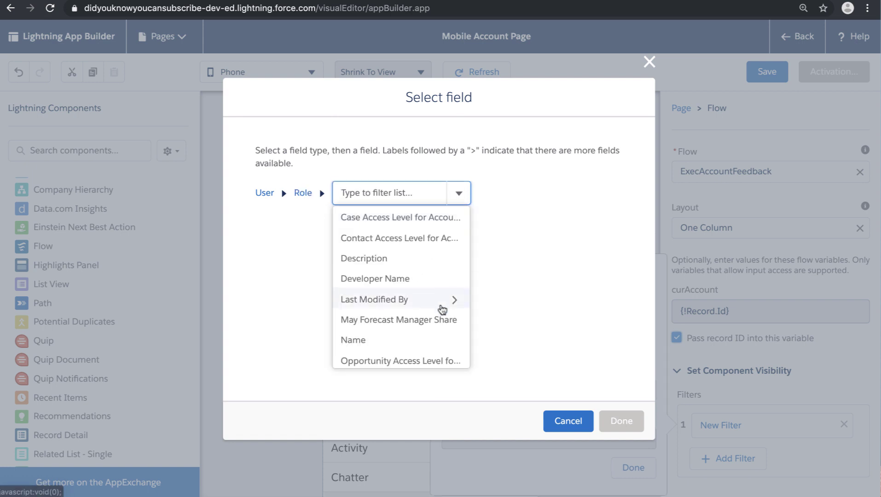
click(372, 337)
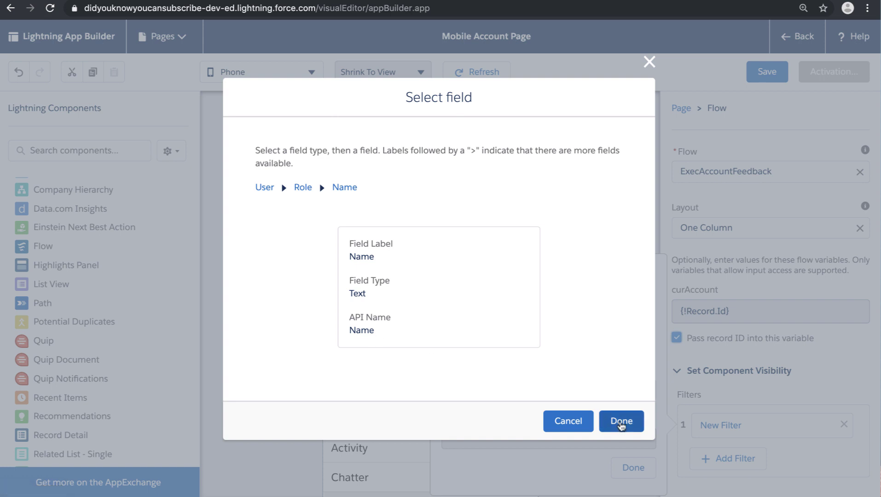
click(620, 423)
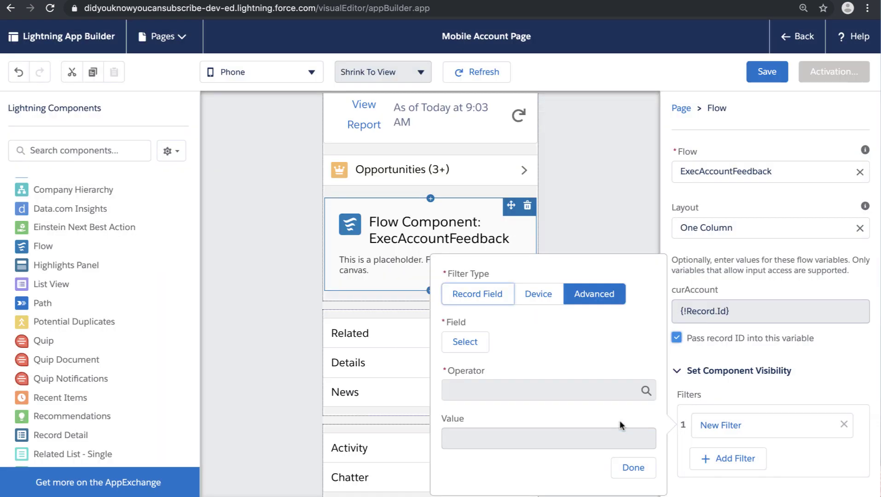
click(521, 440)
text(Executive)
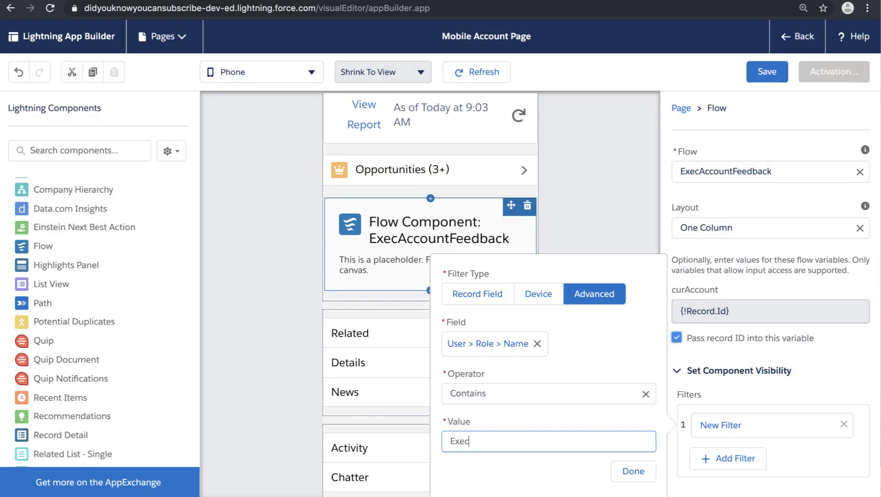
click(627, 475)
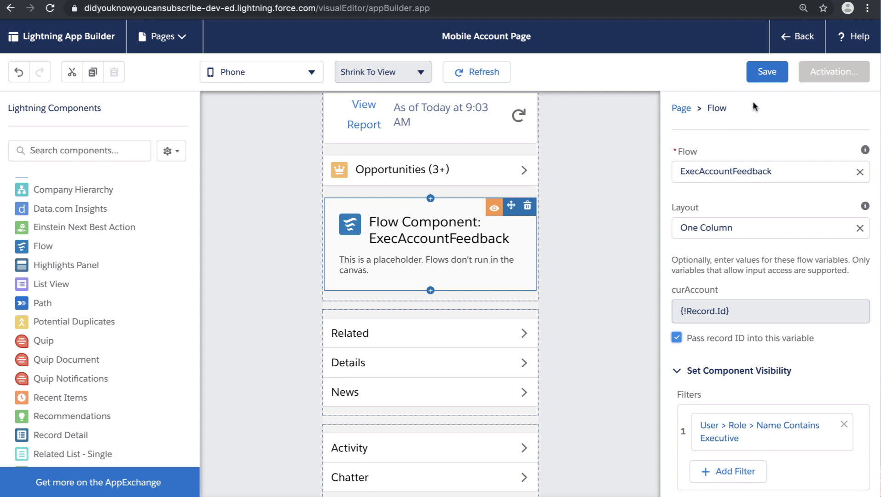
Step: Save Mobile Account Page and activate it as the org default Account page for Phone
click(761, 74)
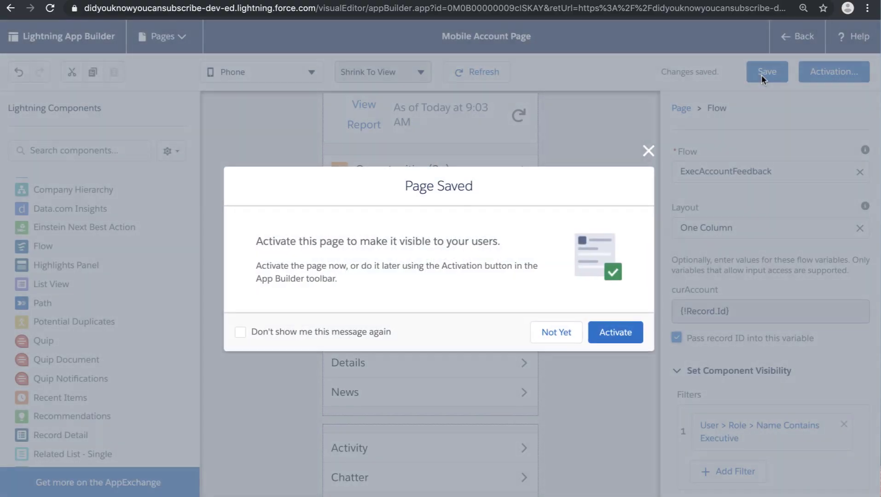
click(615, 333)
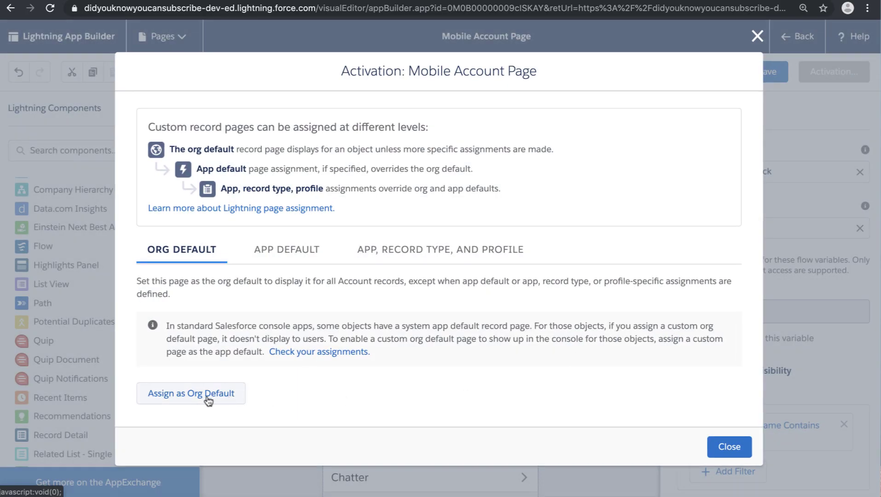
click(204, 399)
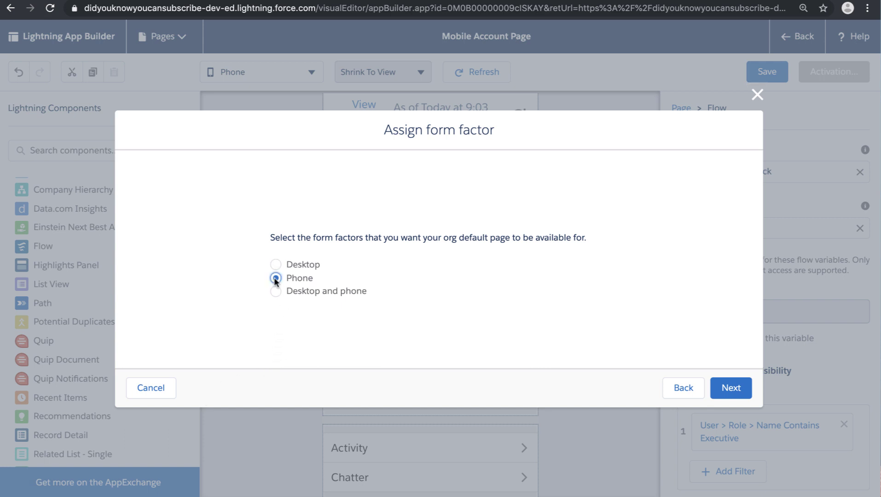
click(730, 388)
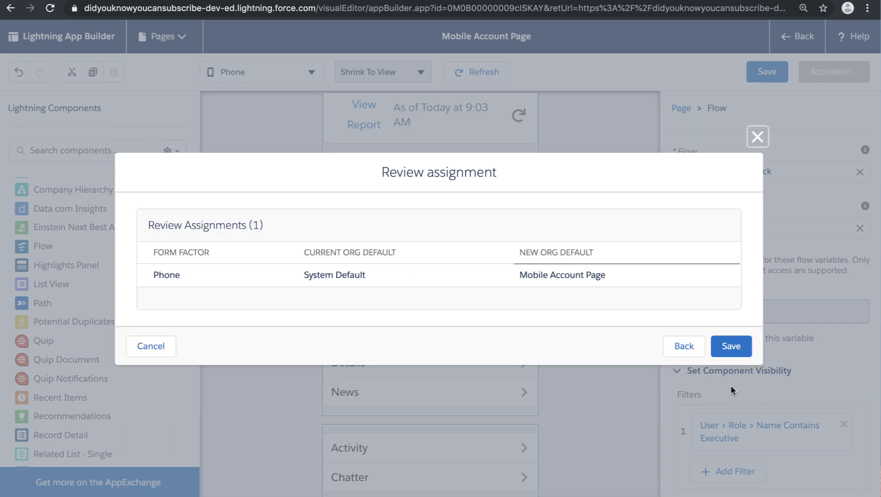
click(733, 346)
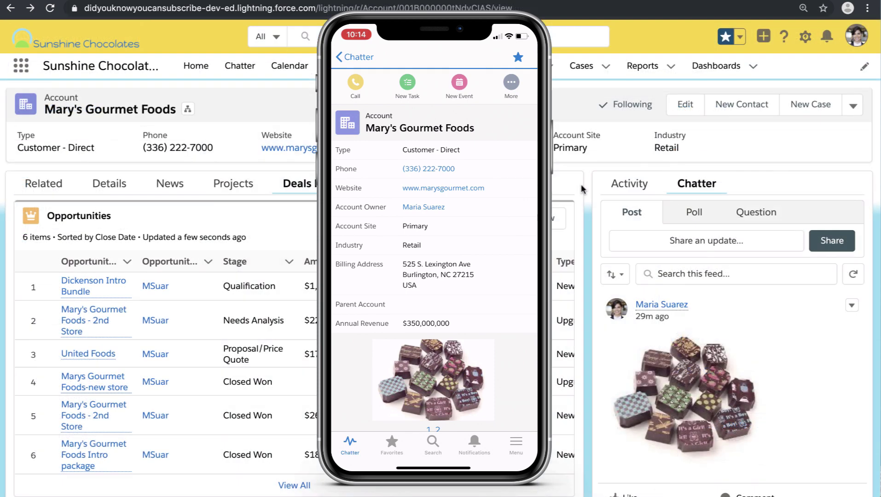
scroll(581, 190, down, 5)
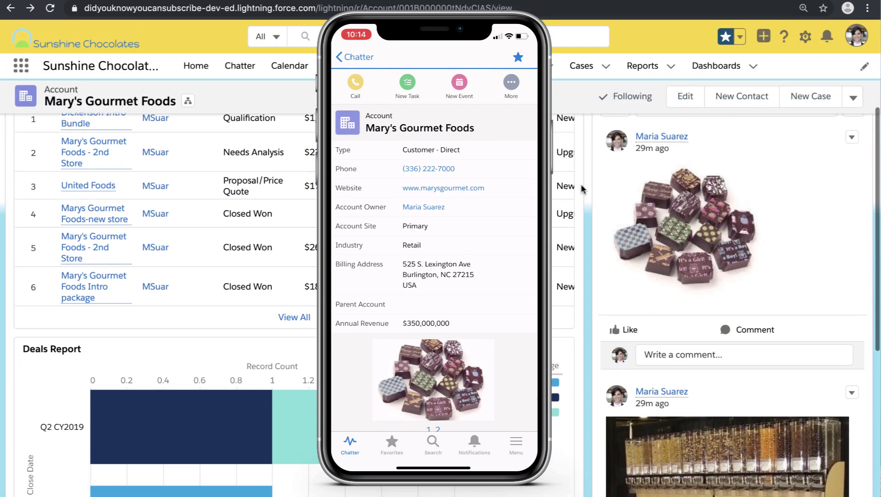
scroll(581, 190, up, 5)
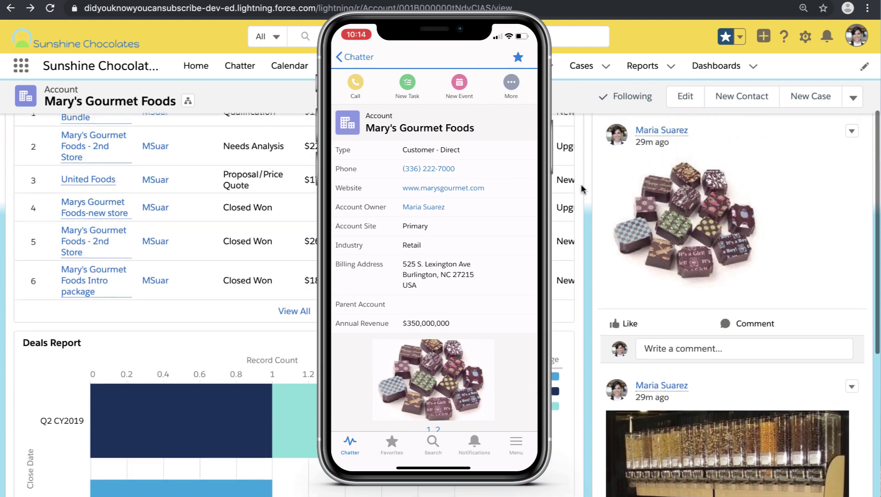
scroll(580, 184, up, 1)
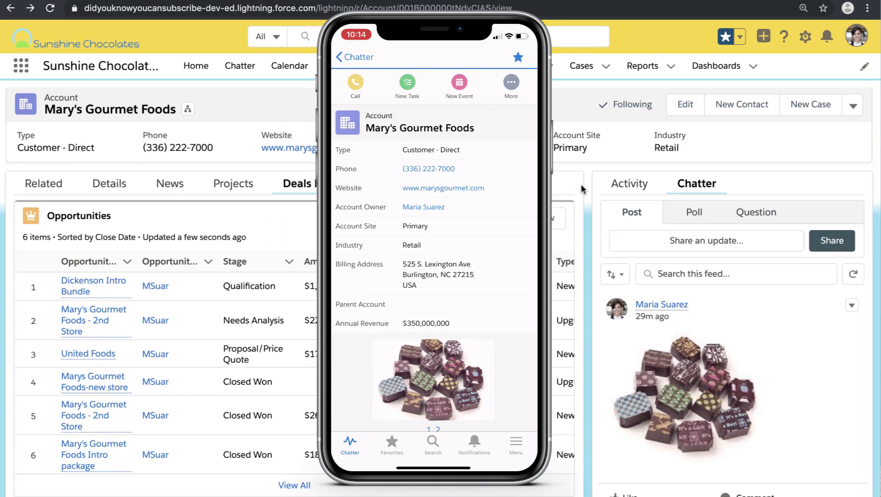